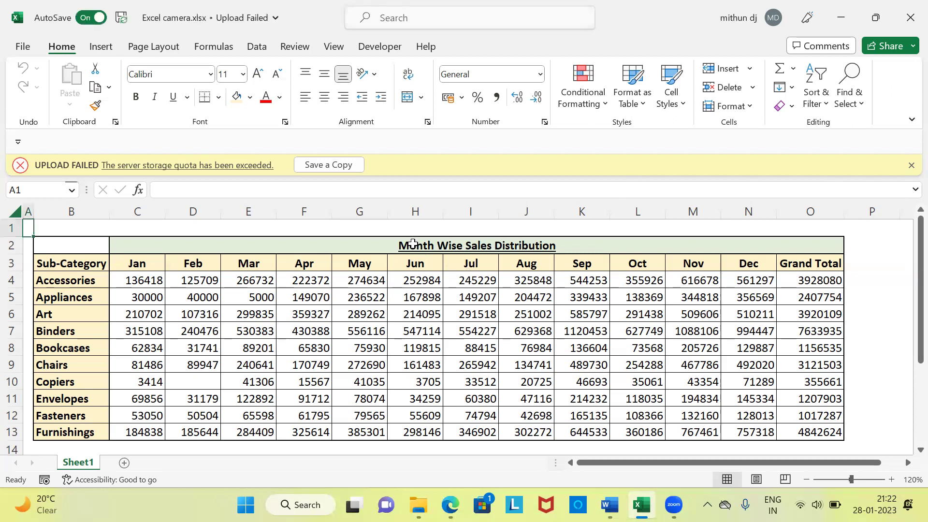
Step: Examine the title of the Month Wise Sales Distribution table and its sub-category names from Accessories to Bookcases
click(412, 243)
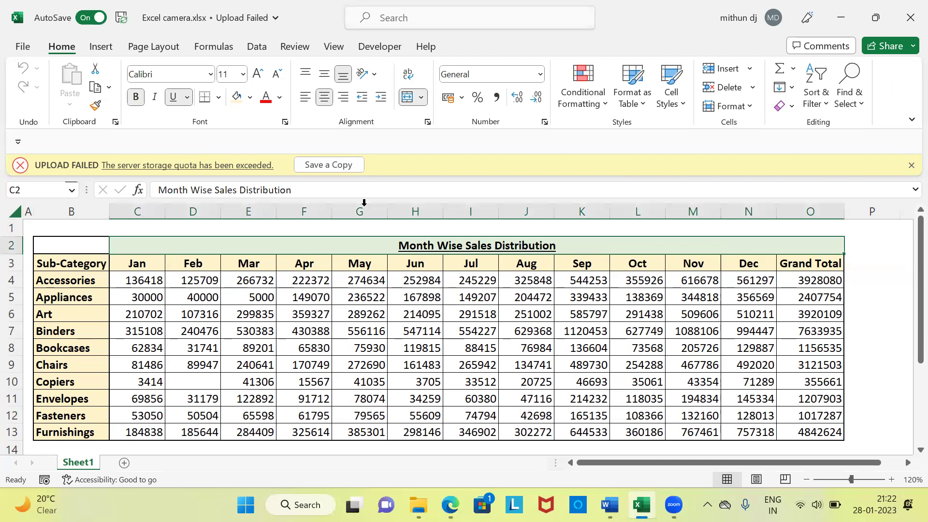
click(83, 285)
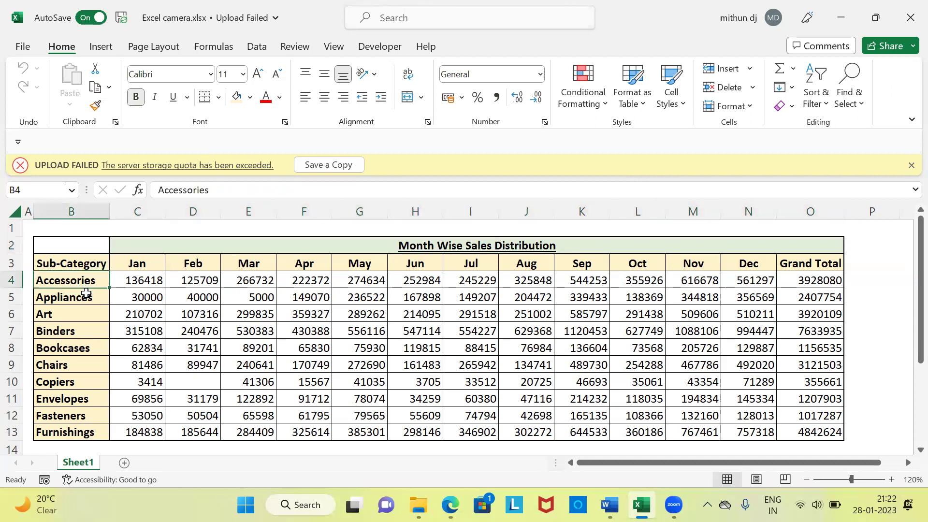
click(84, 297)
click(82, 318)
click(77, 332)
click(77, 346)
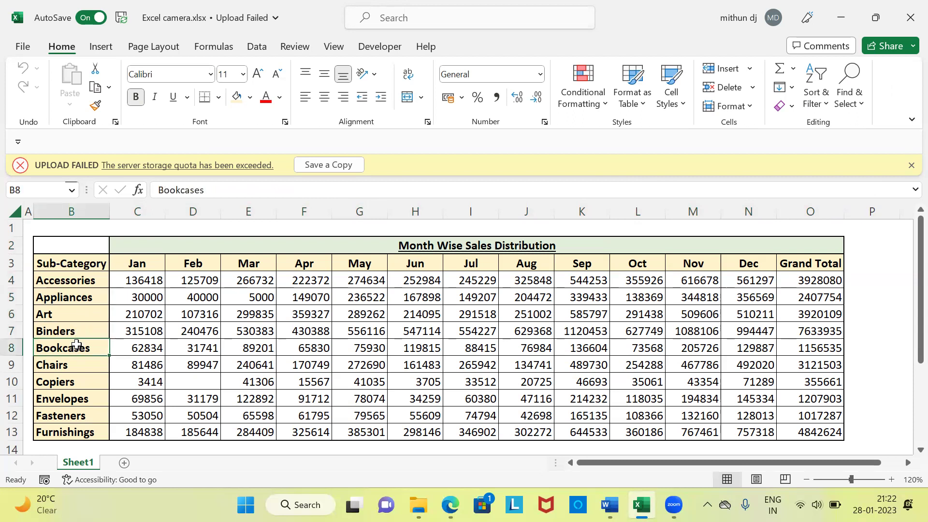
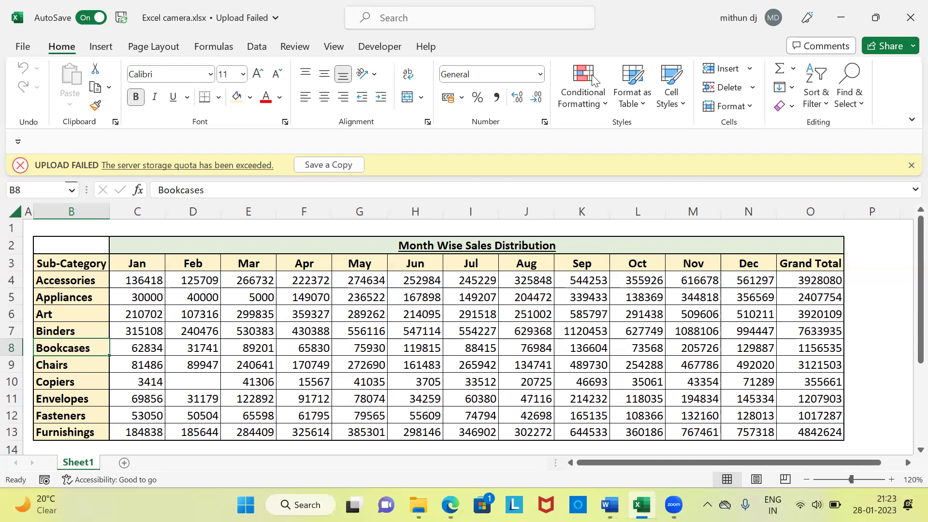
Step: Open the ribbon customization options, list All Commands and select the Camera command
click(21, 50)
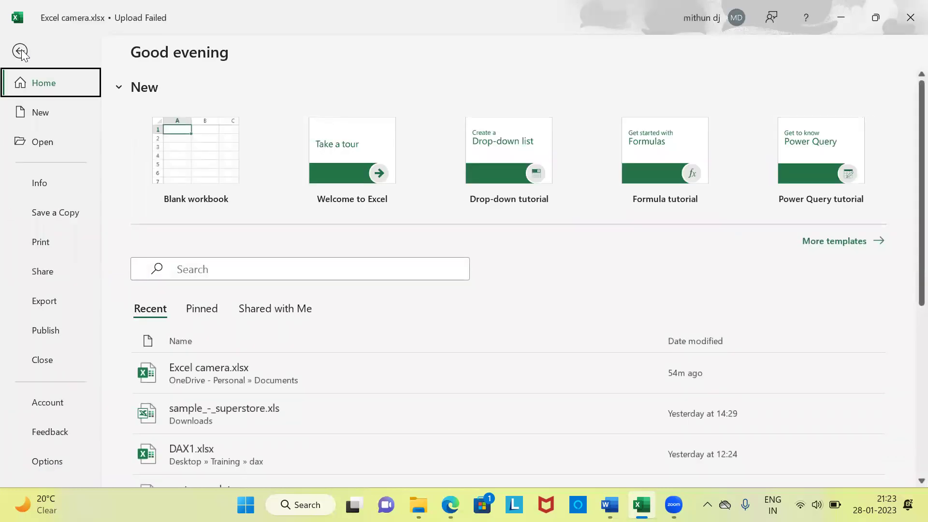
click(53, 464)
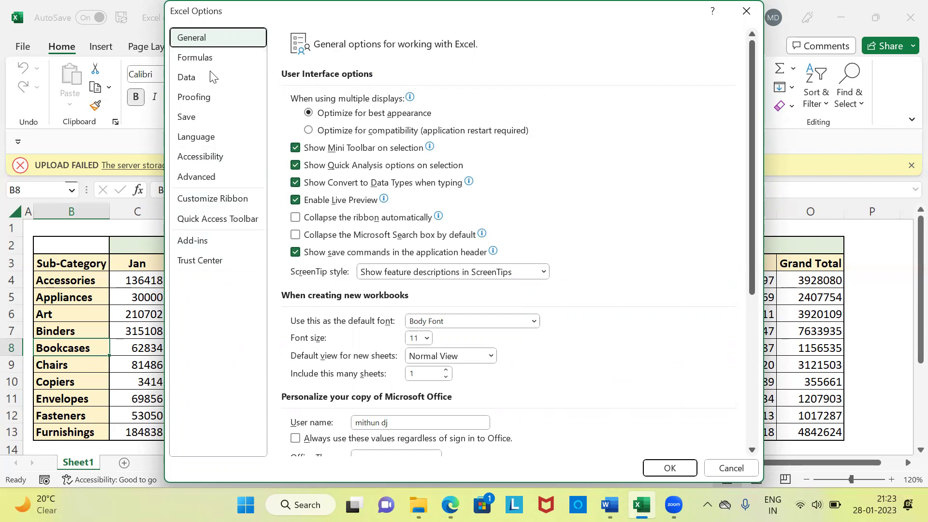
click(207, 203)
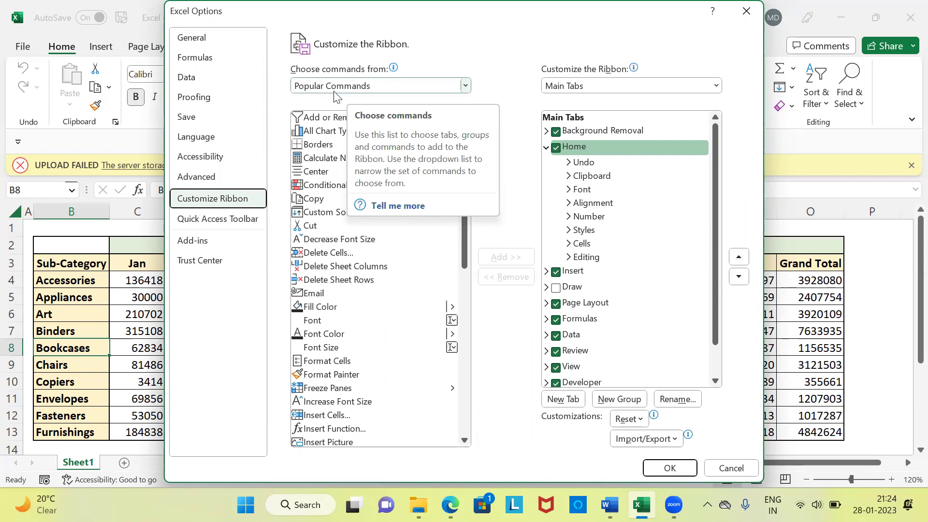
click(465, 86)
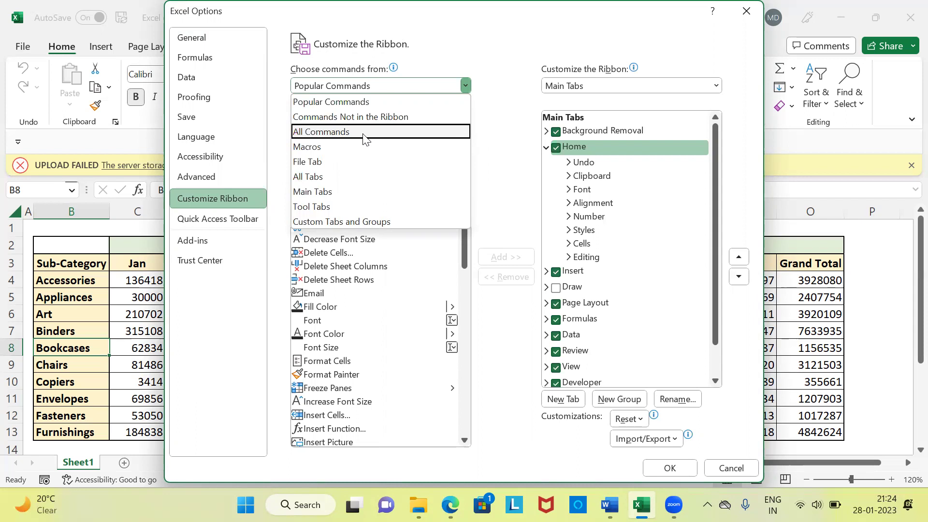
key(Escape)
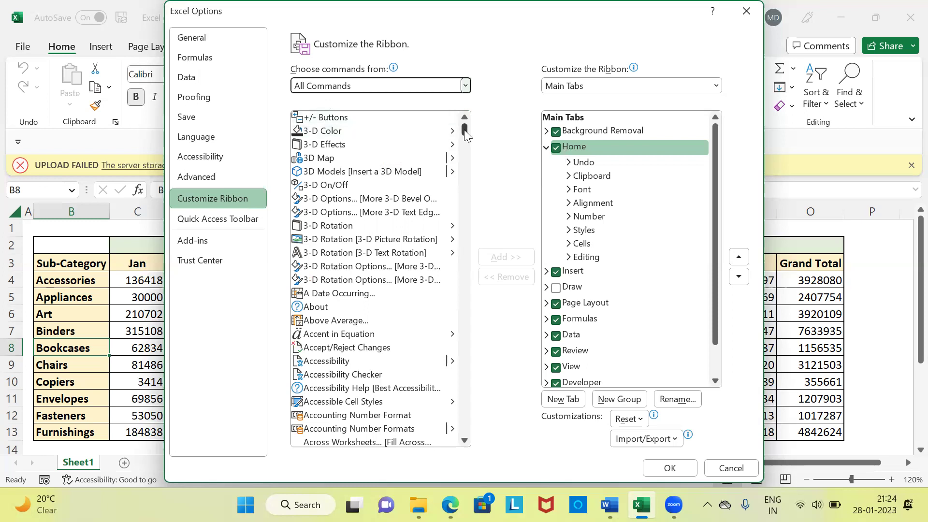
drag(464, 129, 464, 158)
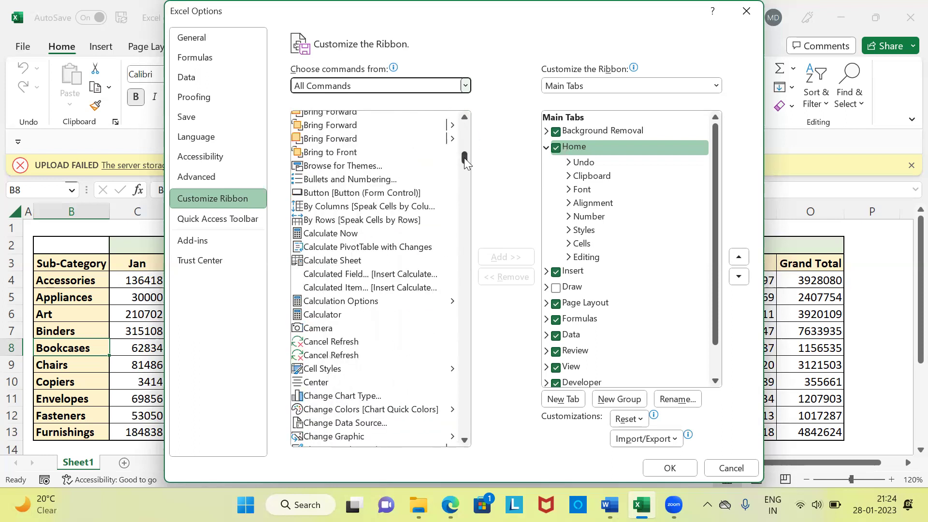
click(322, 330)
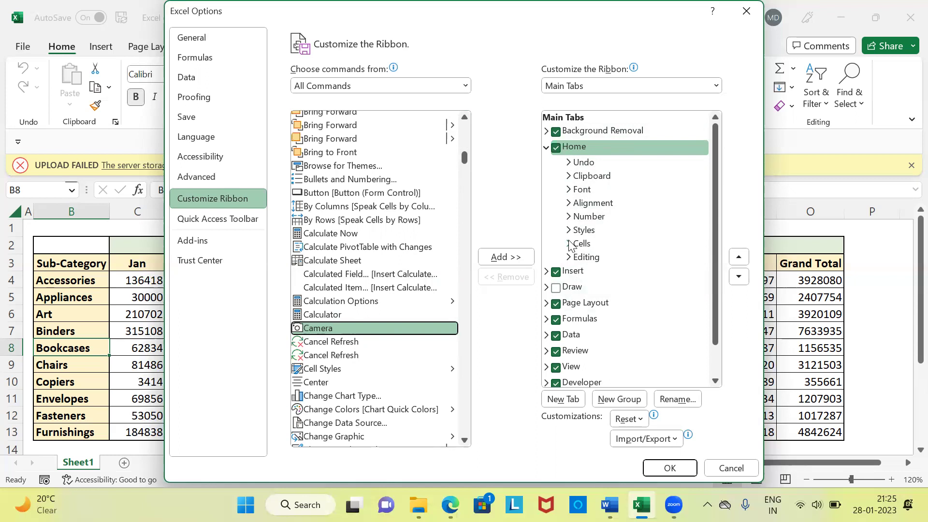
Step: Create a custom group at the end of the Home ribbon tab and rename it "Excel Secrets"
click(568, 190)
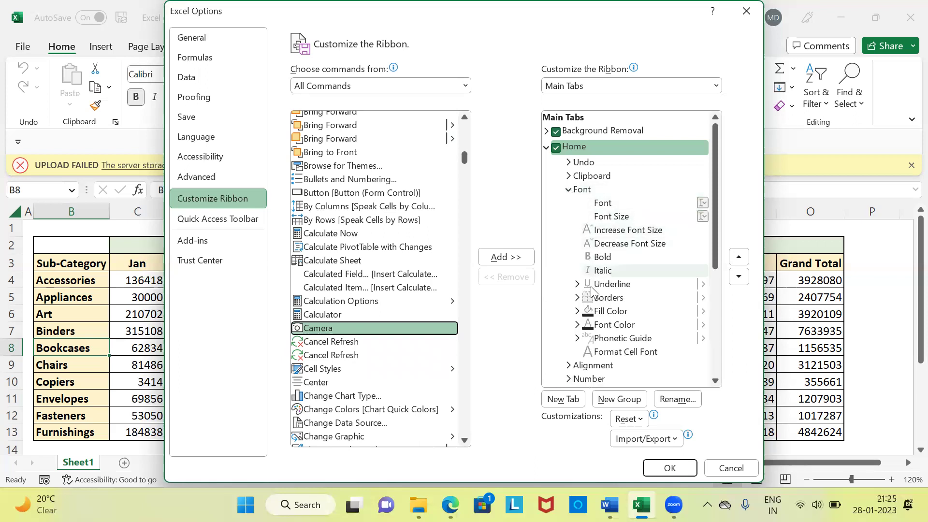
click(569, 191)
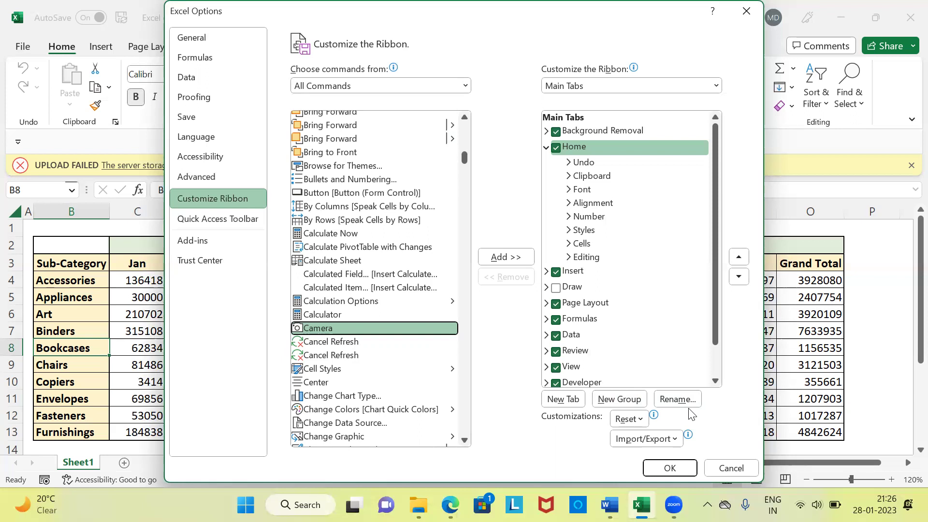
click(619, 399)
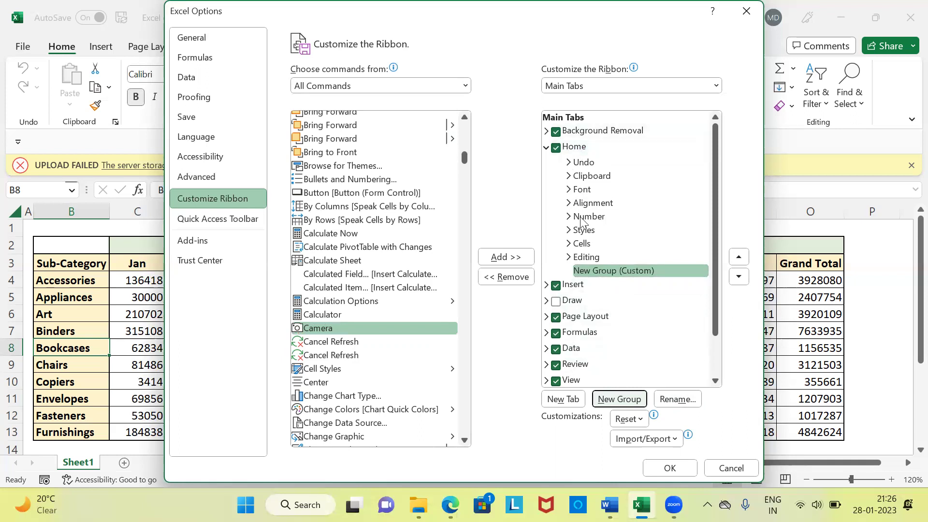
right_click(616, 273)
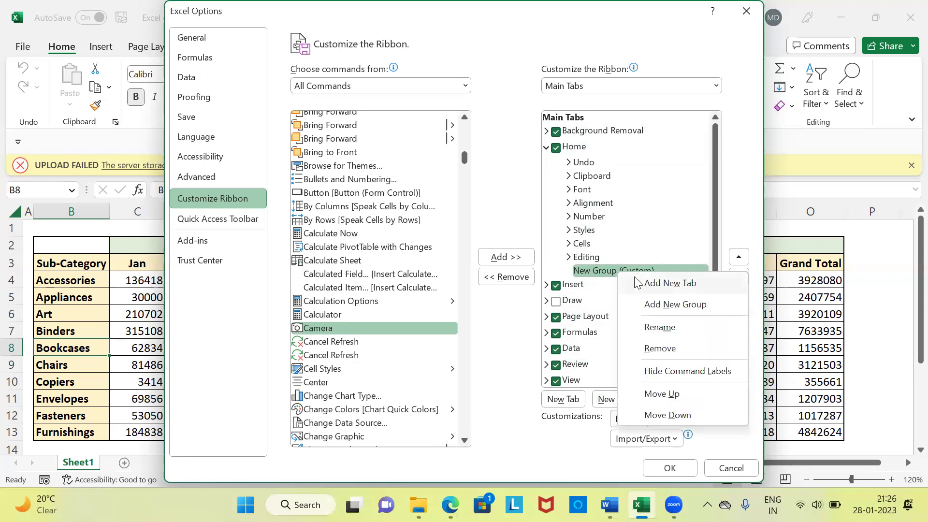
click(692, 330)
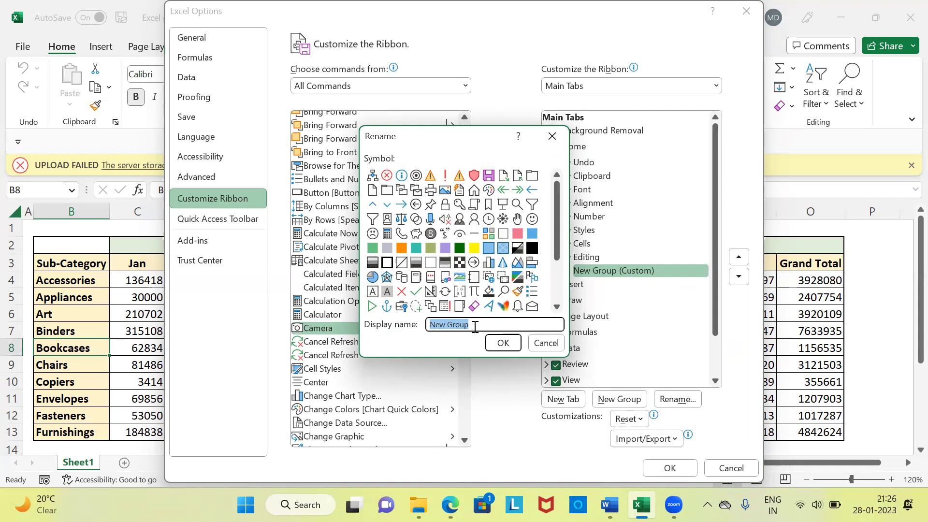
key(BackSpace)
text(Excel Secrets)
click(501, 344)
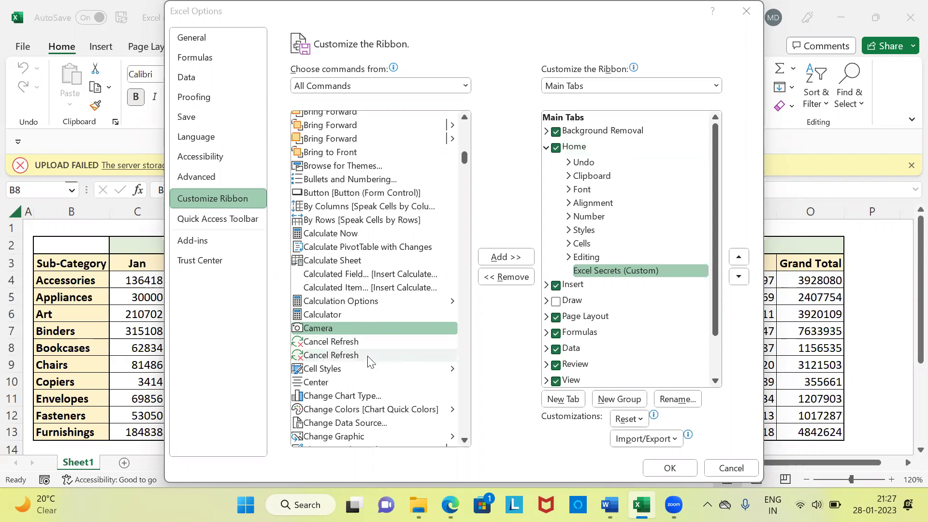
Step: Add the Camera command to the Excel Secrets group and apply the ribbon customization
click(332, 328)
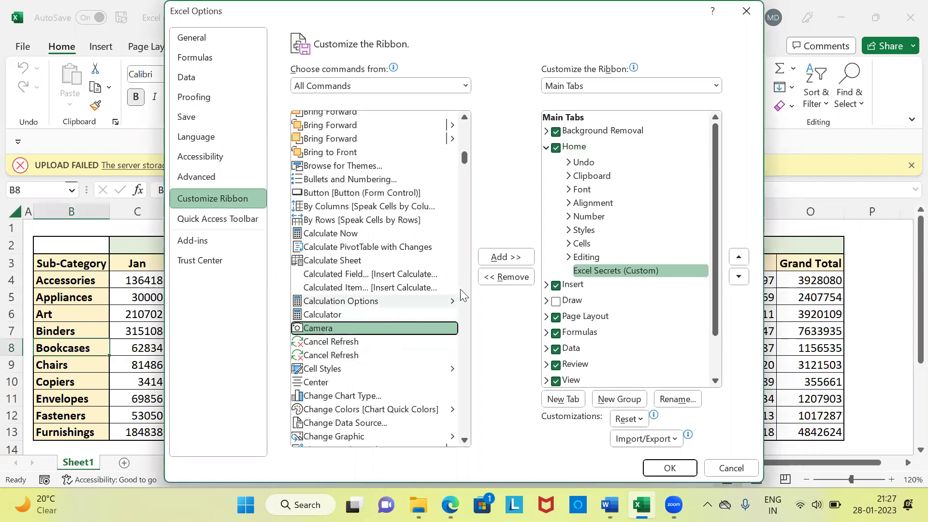
click(499, 259)
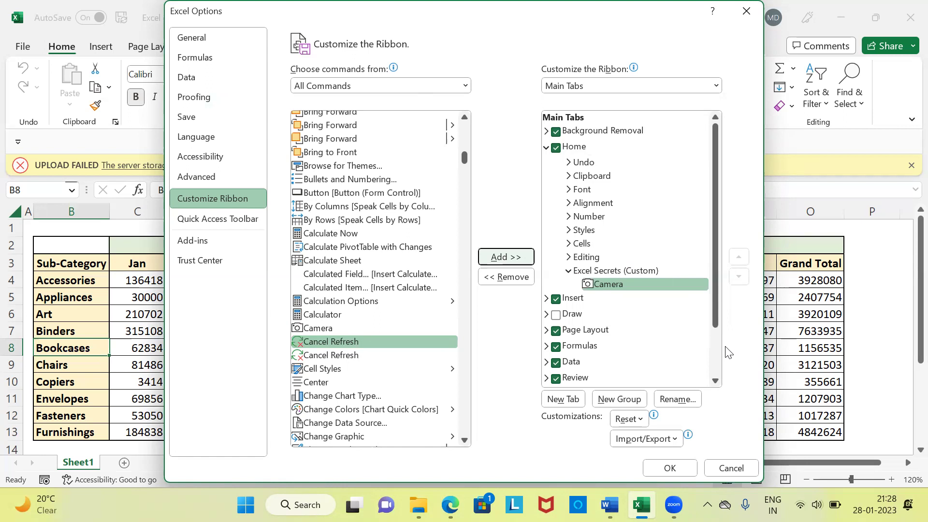
click(670, 468)
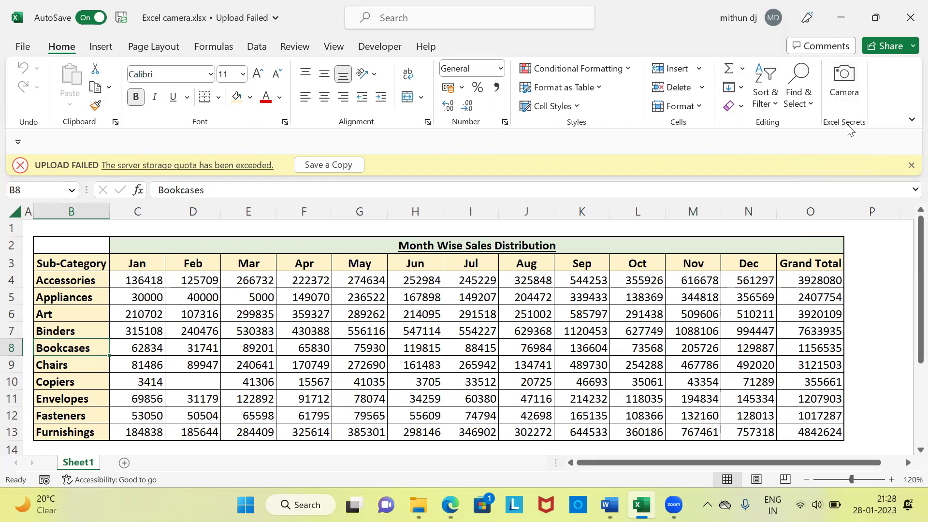
click(911, 165)
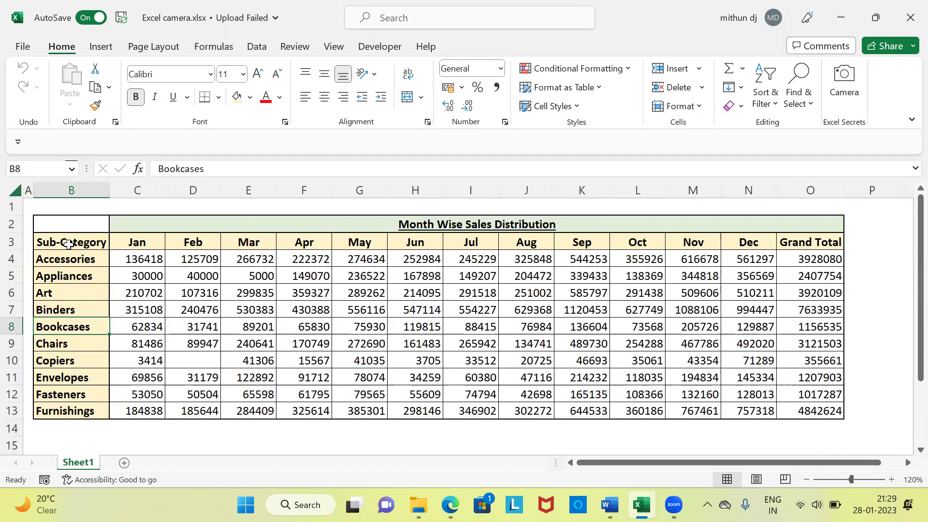
Step: Select the Sub-Category column from its header down to Bookcases, cells B3:B8
click(69, 244)
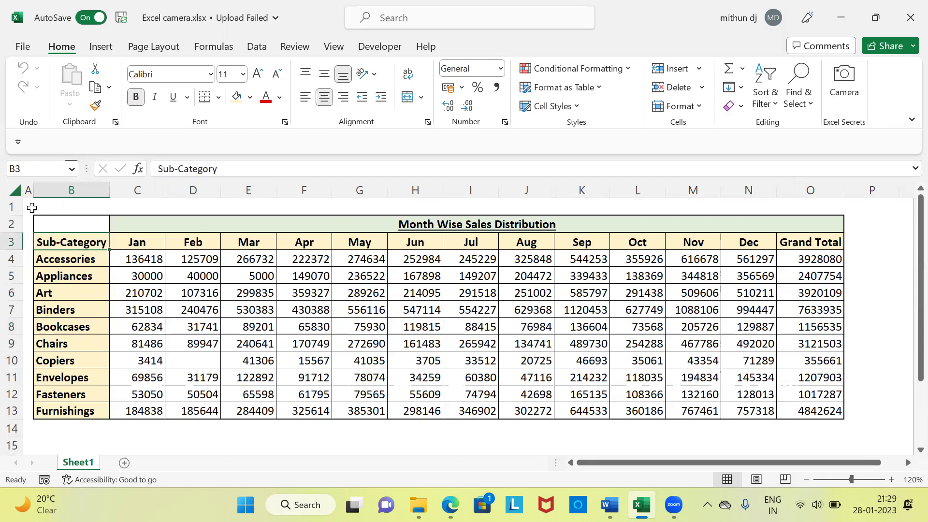
key(shift+Down)
key(shift+Down)
key(shift+Down)
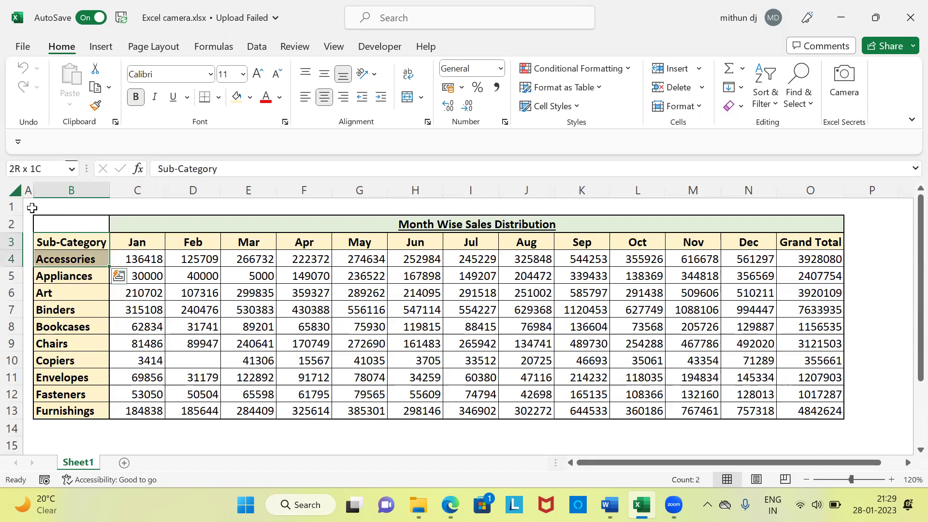
key(shift+Down)
key(shift+Down)
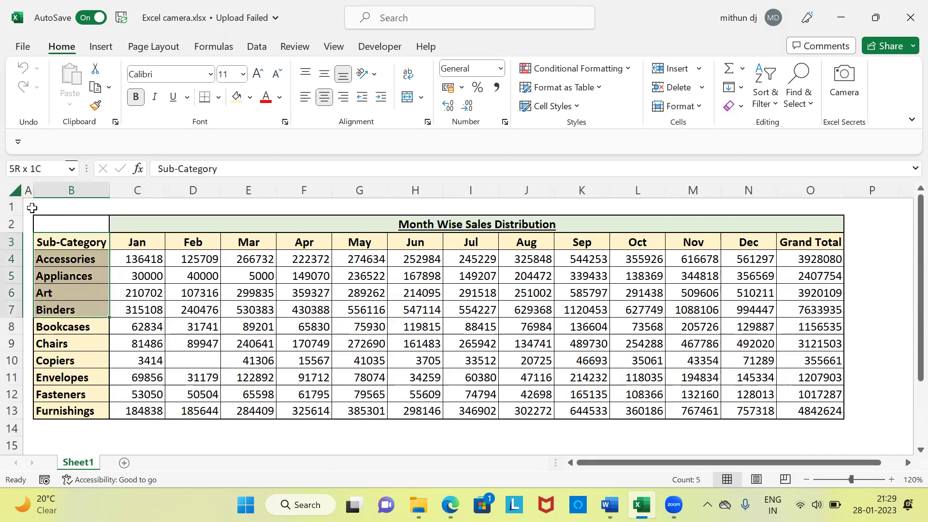
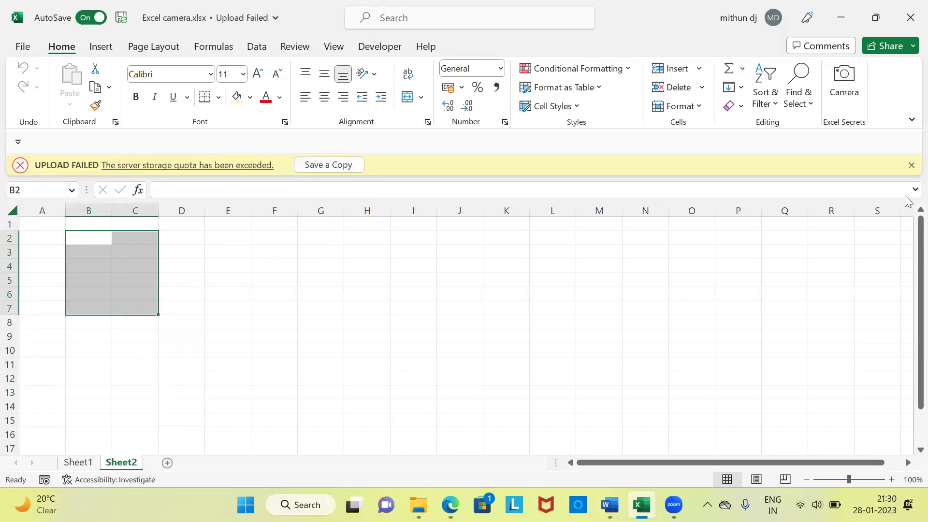
Step: Capture the Sub-Category cells B3:B8 on Sheet1 with the Camera tool
click(911, 165)
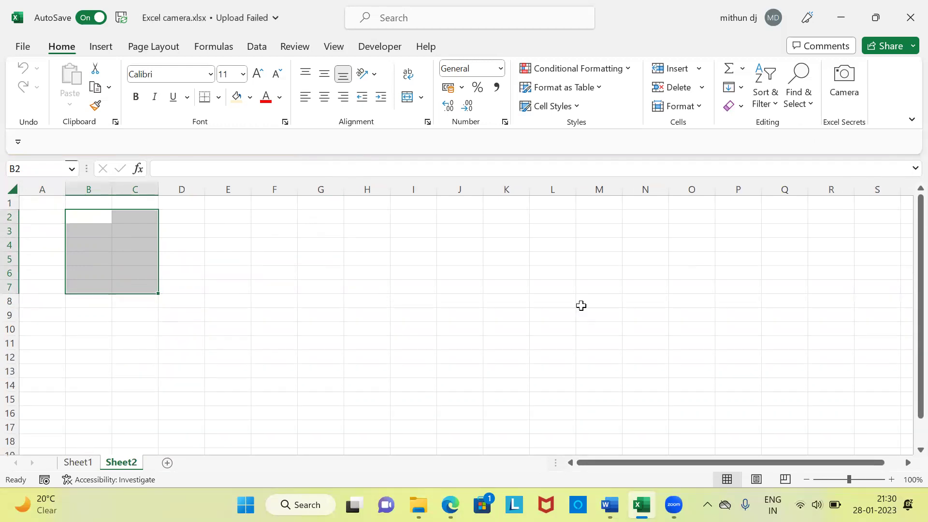
click(88, 213)
click(78, 462)
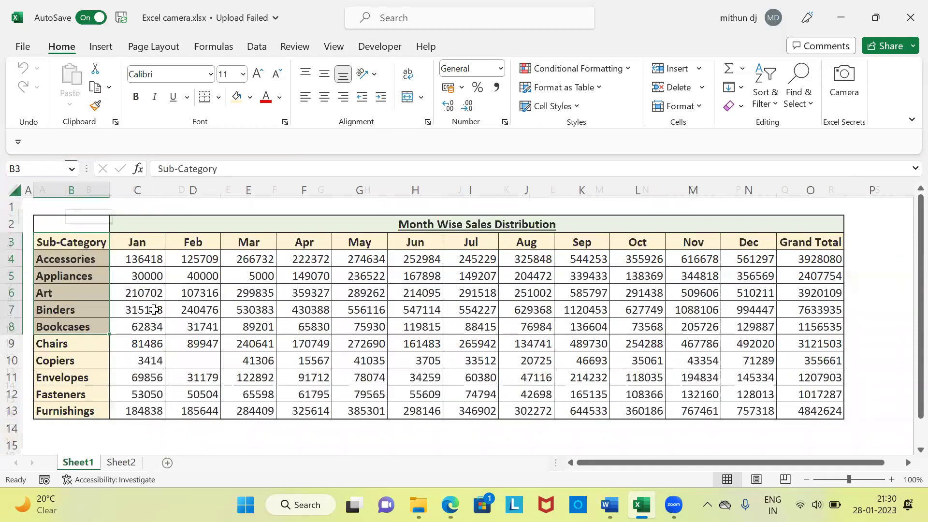
drag(84, 244, 81, 327)
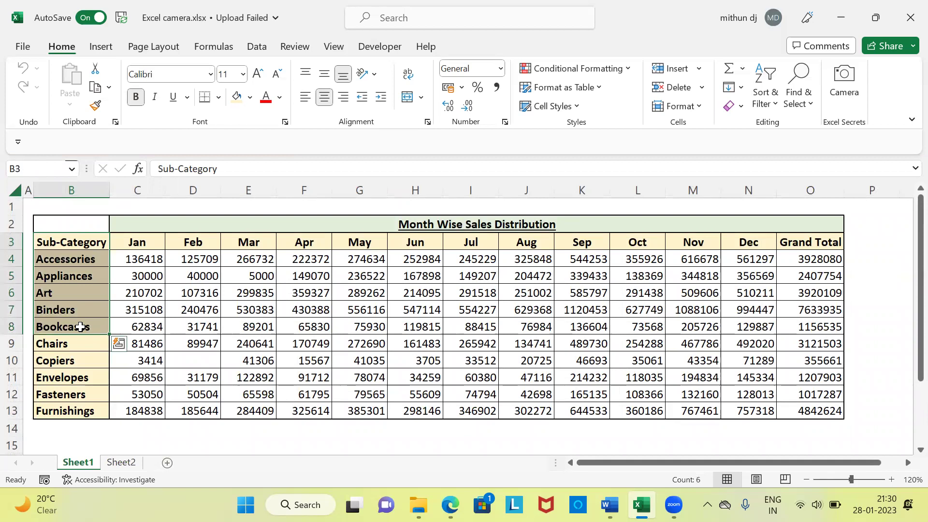
click(847, 88)
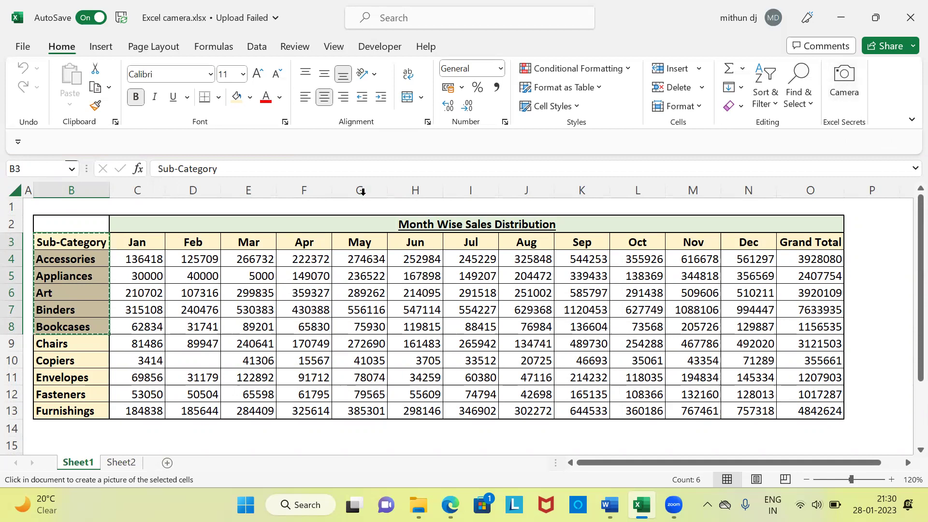
Step: Place the captured cell picture on Sheet2 and align its upper-left corner with cell B2
click(121, 462)
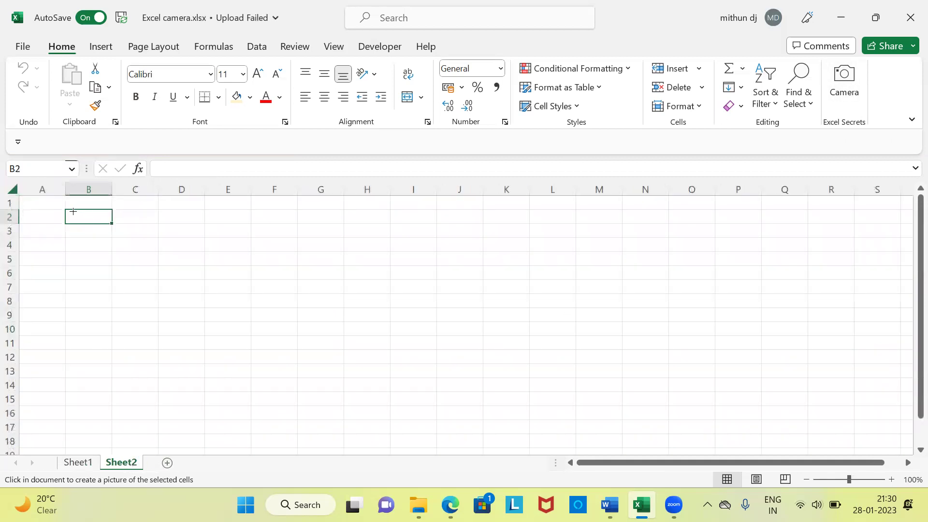
drag(73, 211, 158, 313)
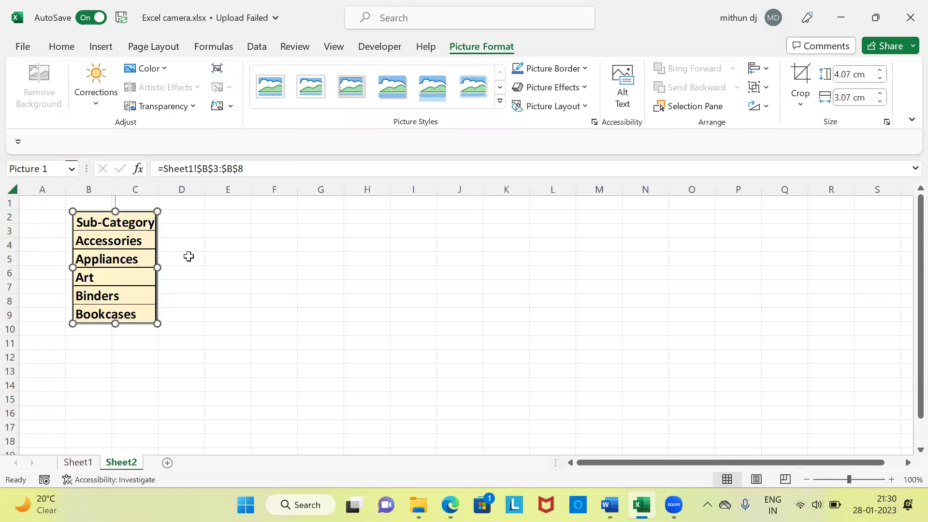
click(219, 268)
click(88, 213)
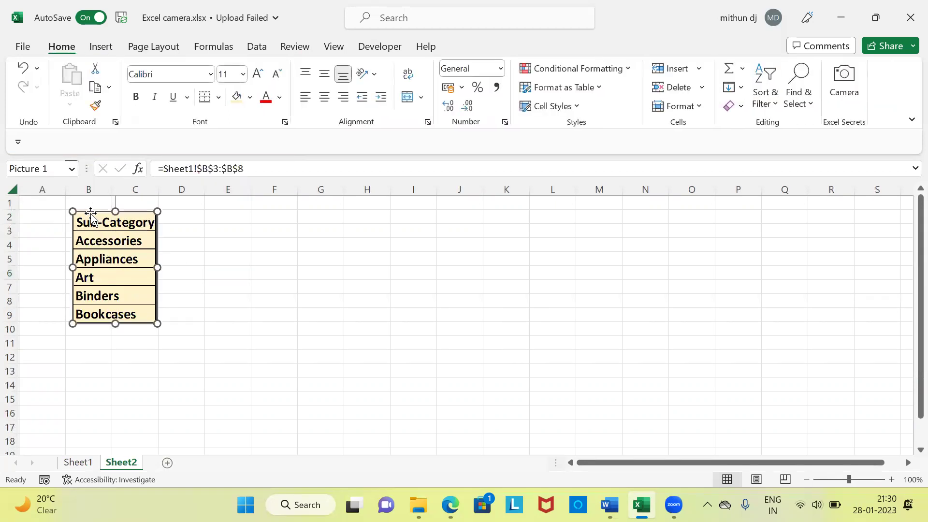
drag(88, 214, 82, 213)
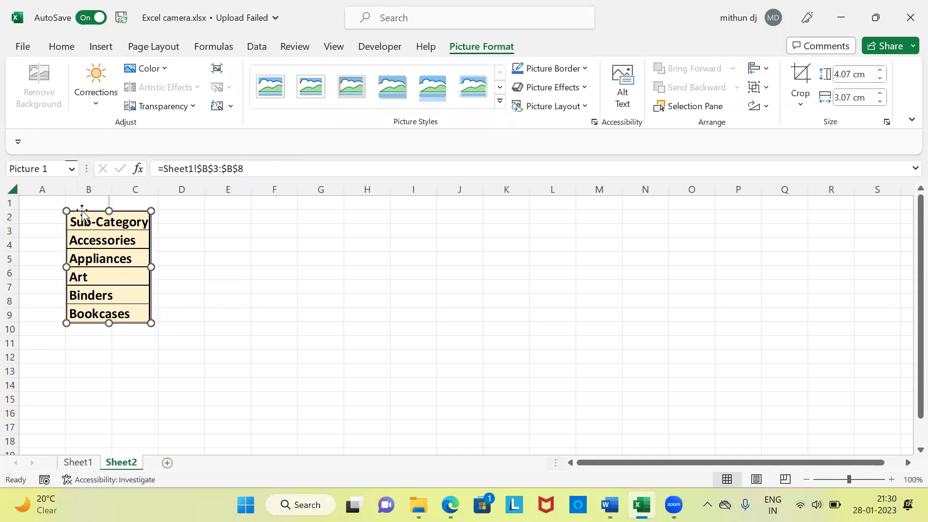
click(36, 204)
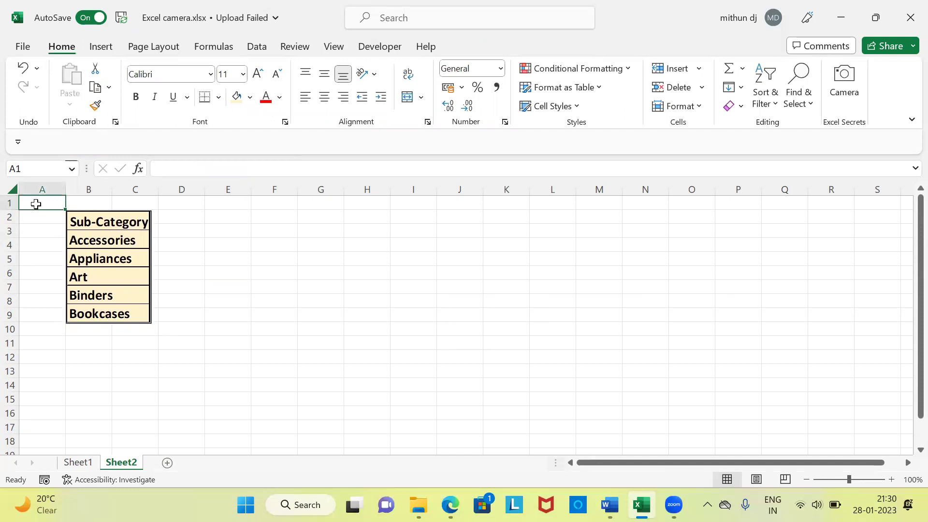
Step: Capture the Jan to Mar columns from the header down to Bookcases, cells C3:E8 on Sheet1, with the Camera tool
click(80, 462)
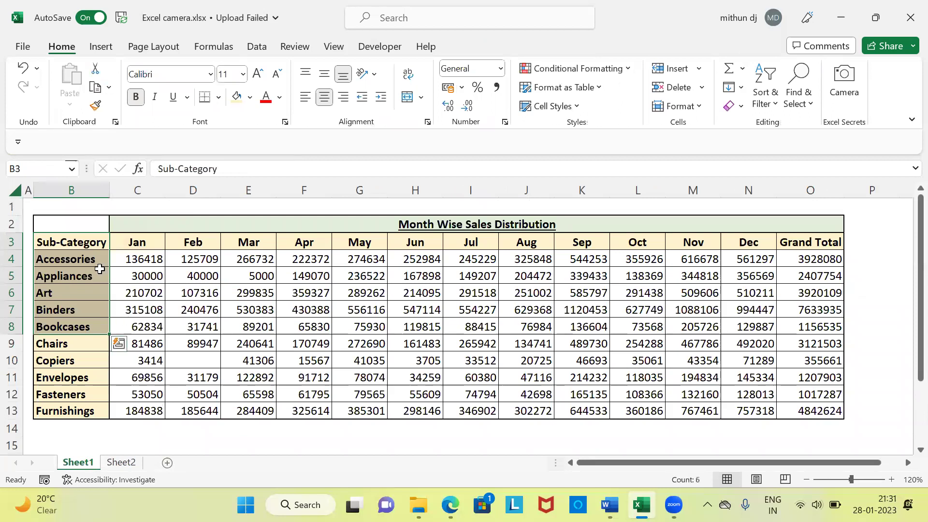
click(82, 208)
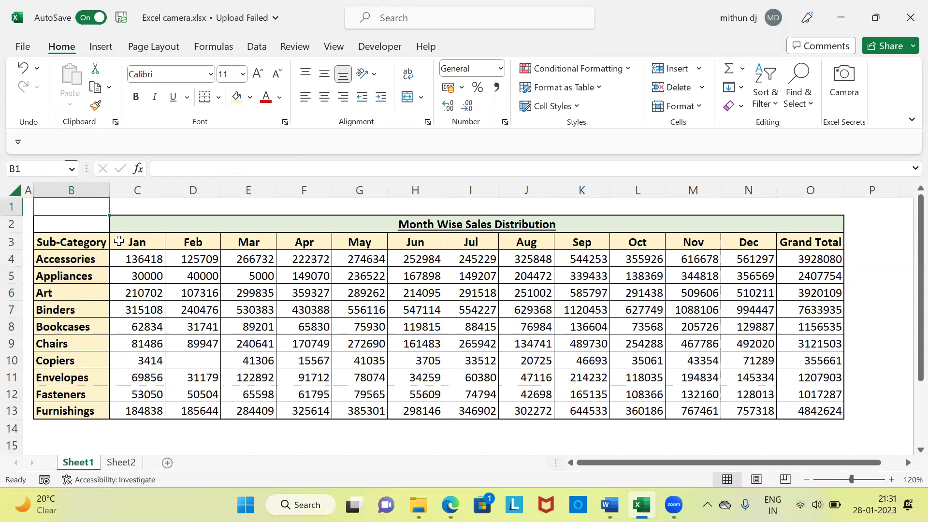
drag(121, 241, 239, 320)
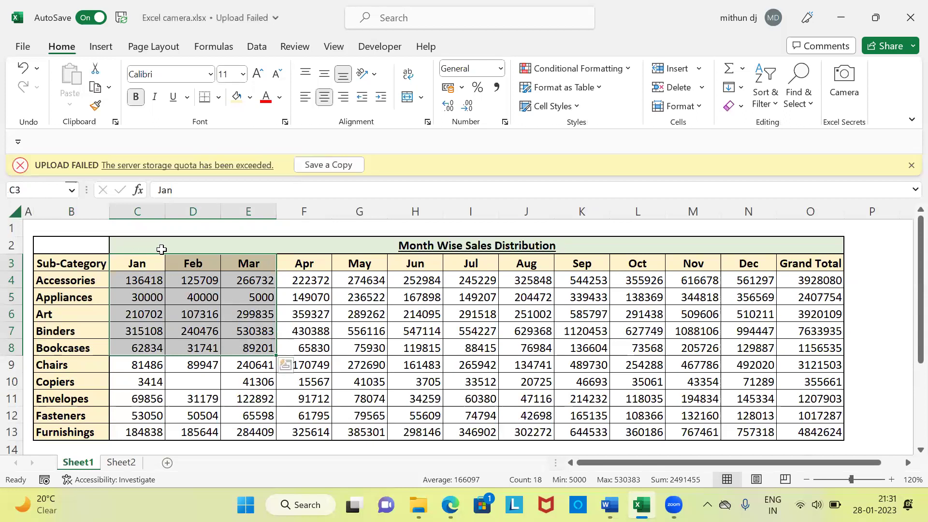
click(911, 165)
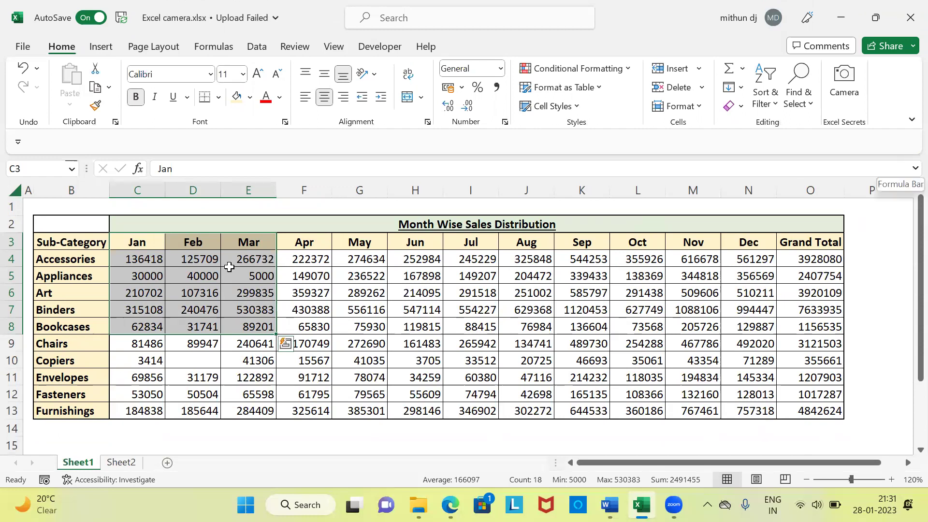
drag(137, 242, 235, 314)
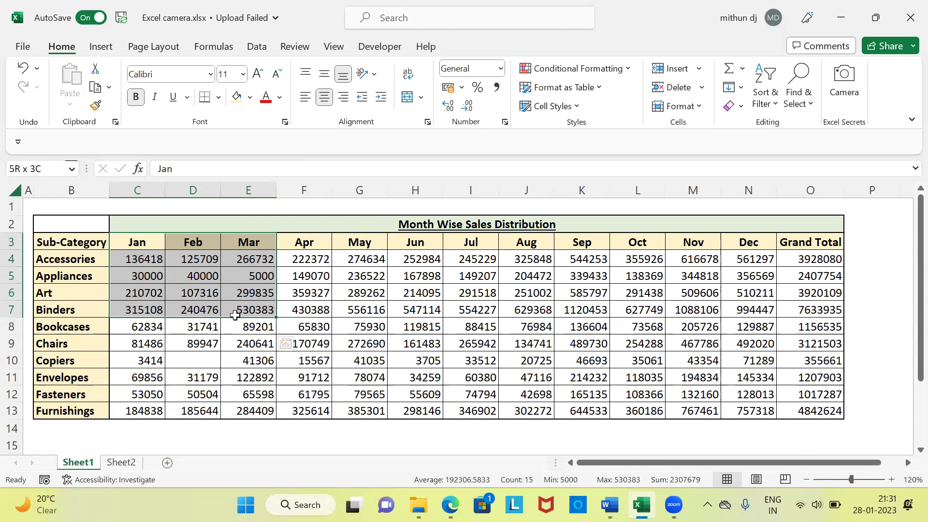
drag(234, 316, 233, 324)
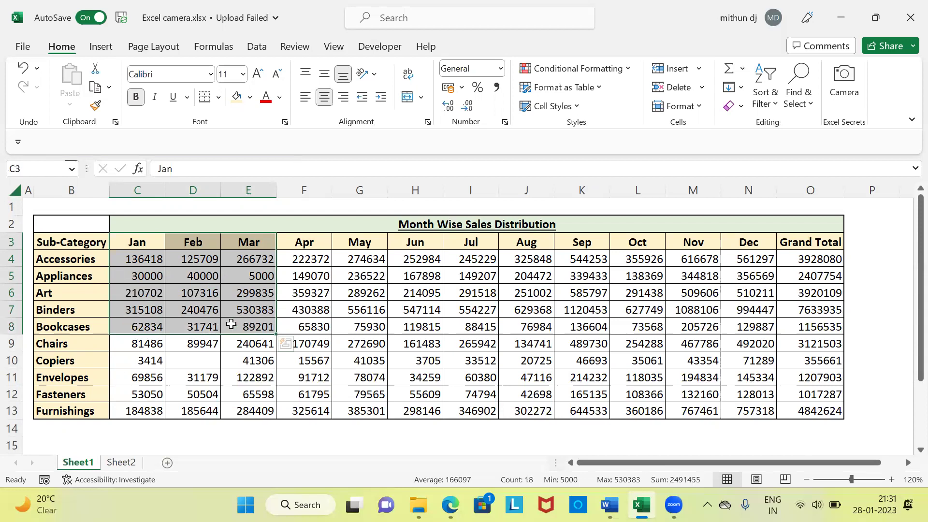
click(852, 91)
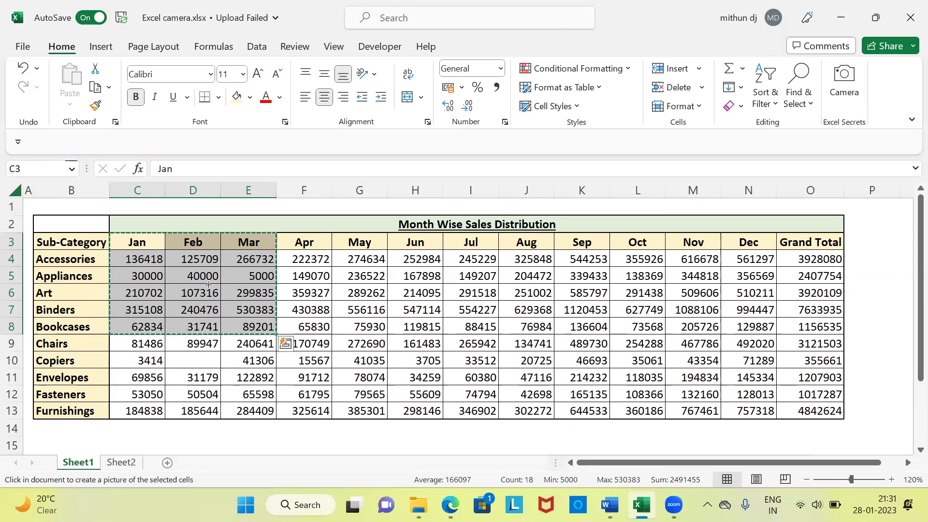
Step: Place the Jan–Mar picture on Sheet2 directly right of the Sub-Category picture and stretch its height to about 4 cm
click(121, 463)
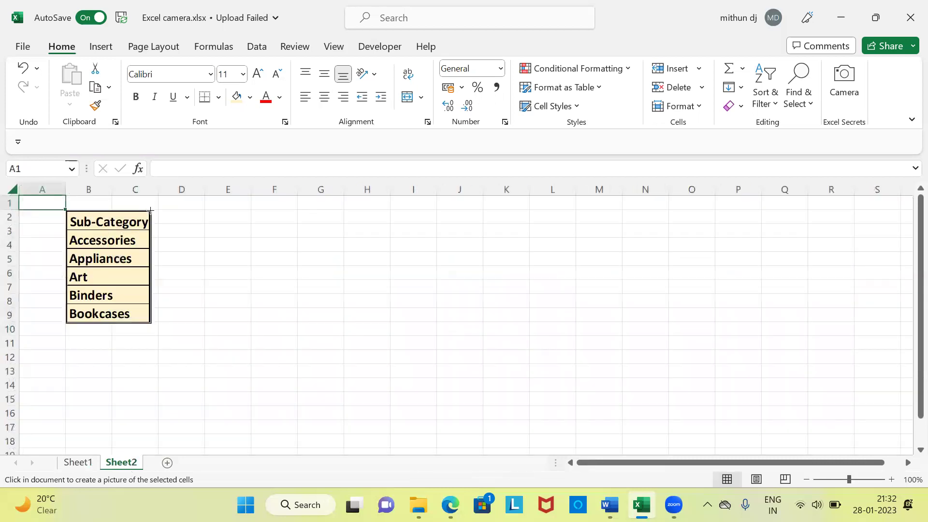
drag(150, 210, 263, 276)
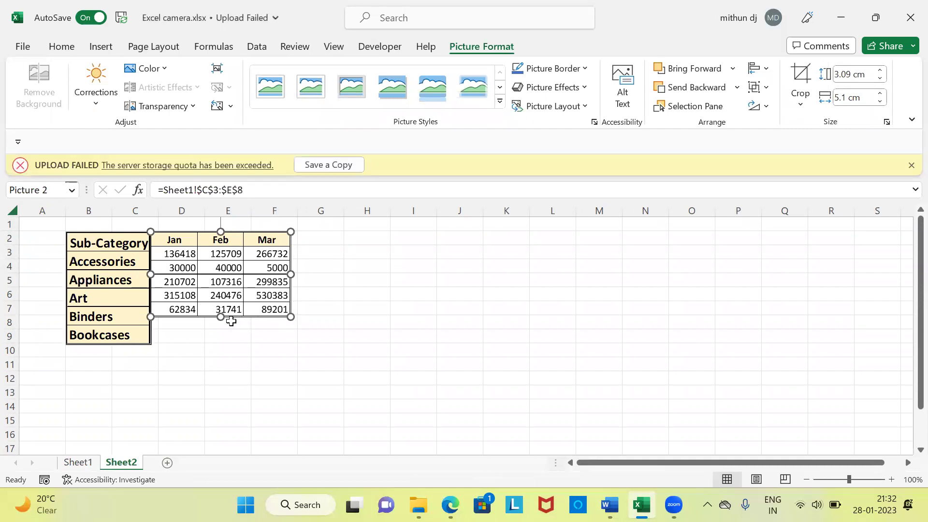
drag(220, 316, 221, 343)
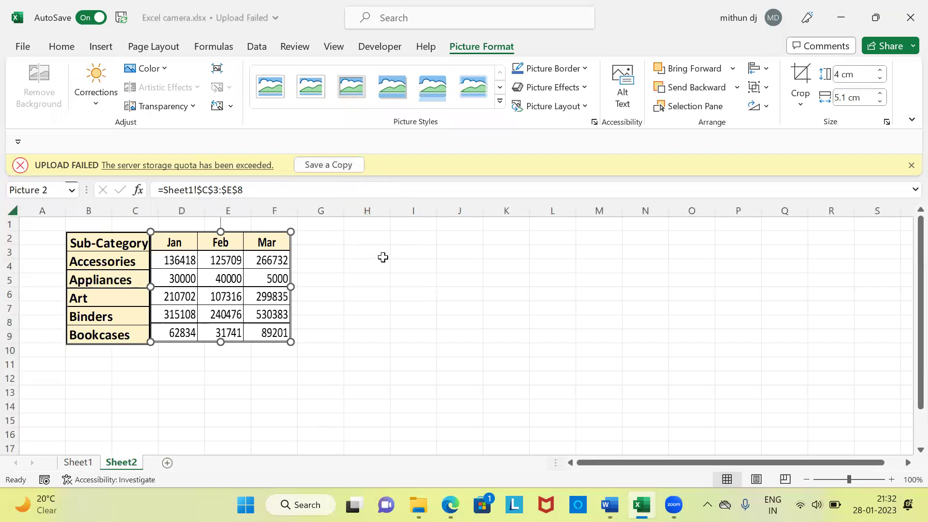
click(49, 229)
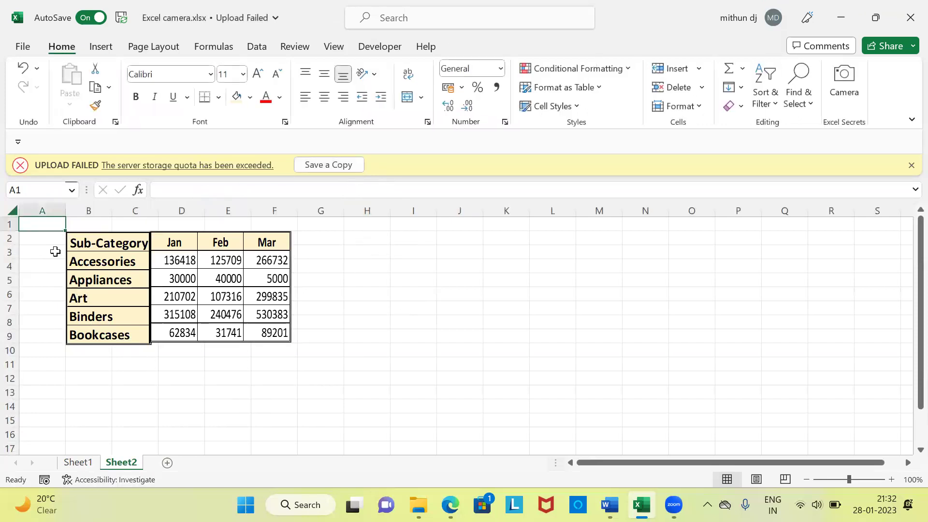
Step: Capture the Oct to Dec columns from the header down to Bookcases, cells L3:N8 on Sheet1, with the Camera tool
click(79, 463)
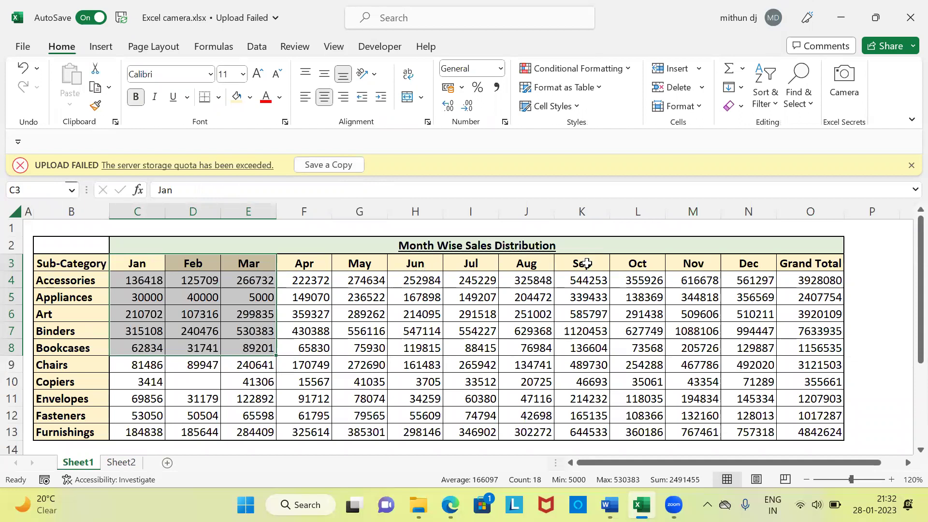
click(580, 229)
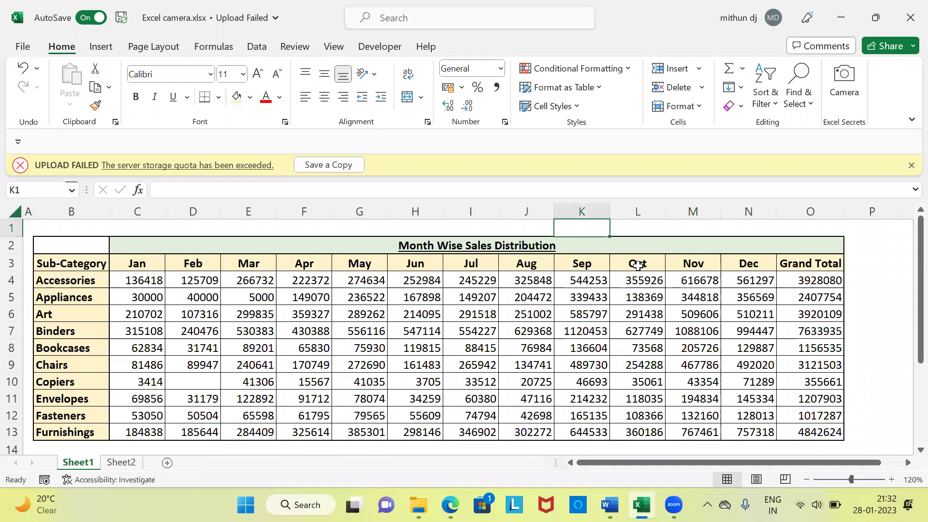
click(638, 269)
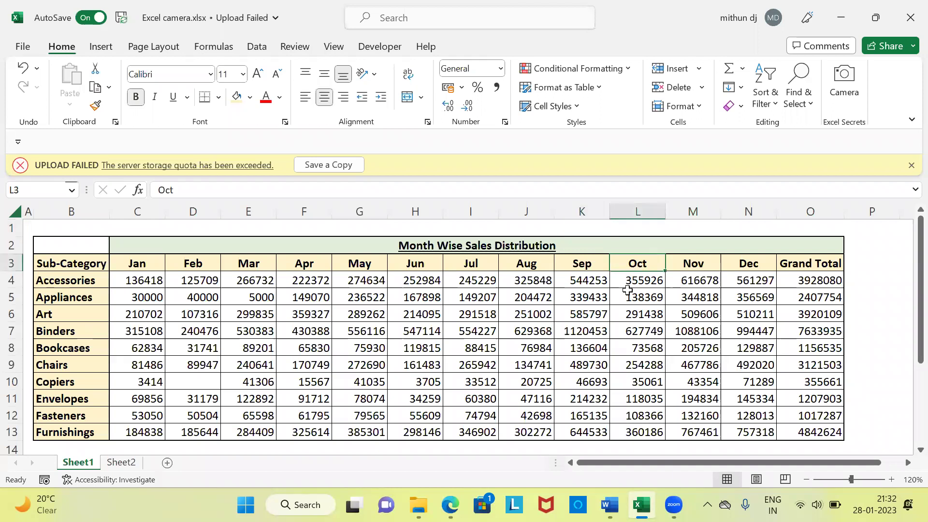
key(shift+Right)
key(shift+Right)
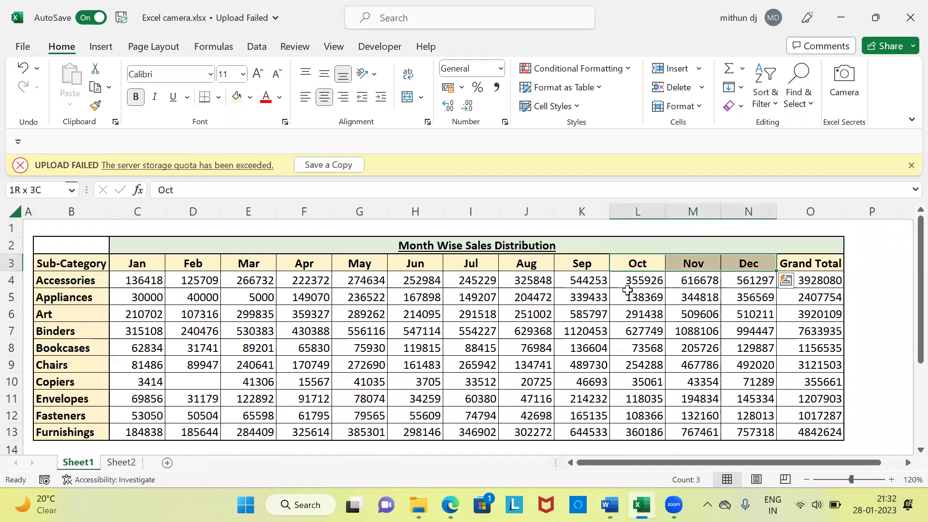
key(shift+Down)
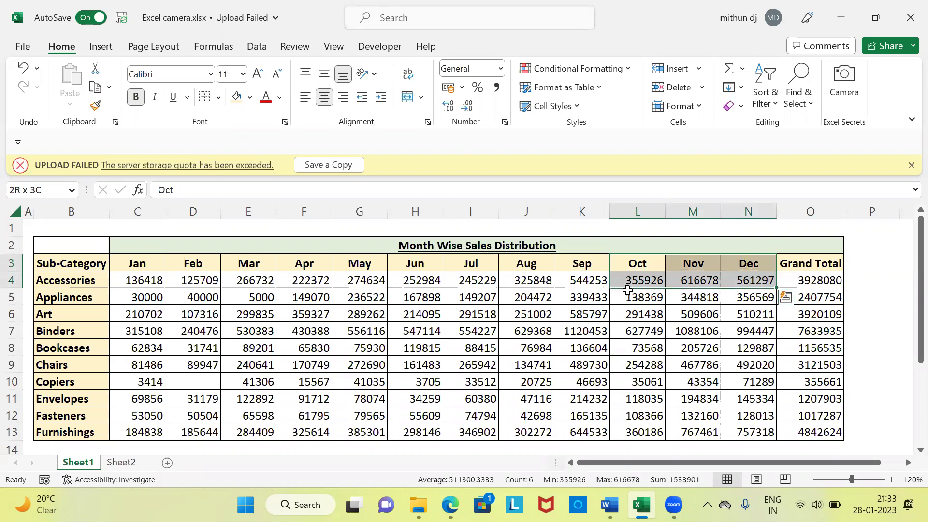
key(shift+Down)
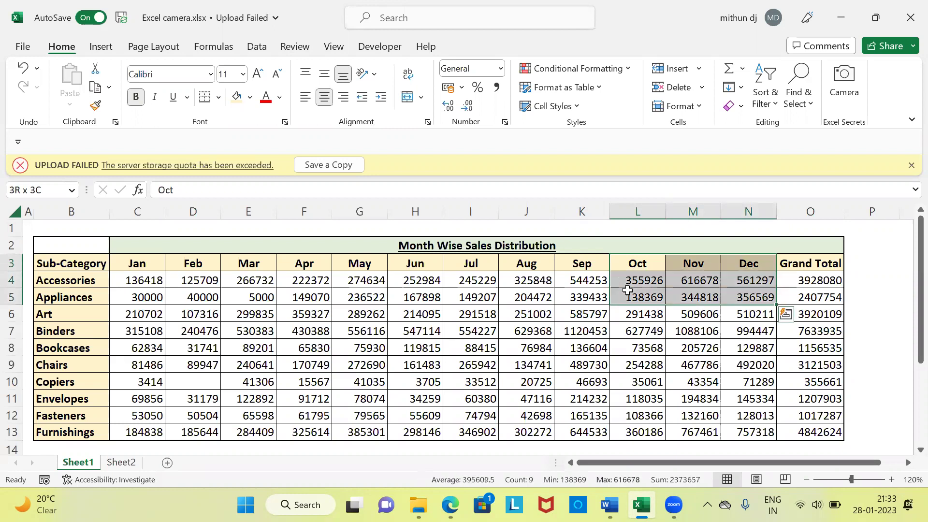
key(shift+Down)
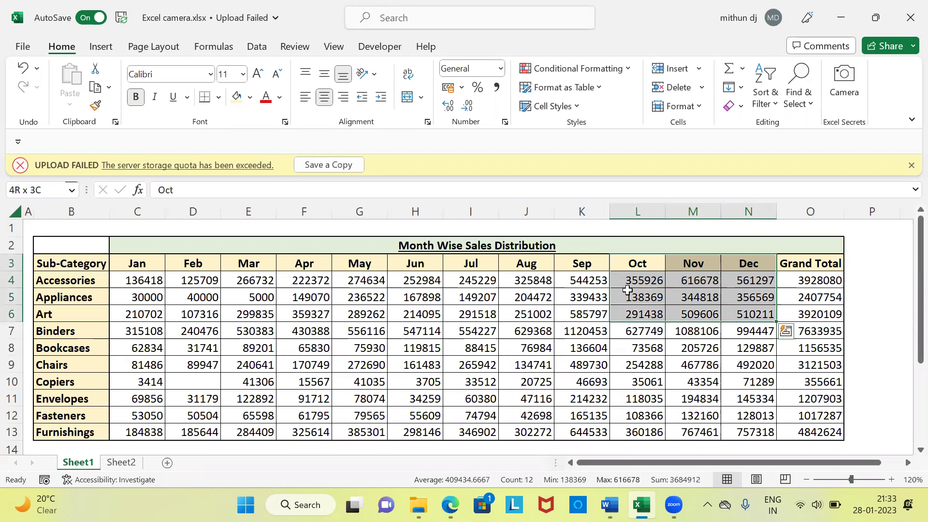
key(shift+Down)
key(shift+Down)
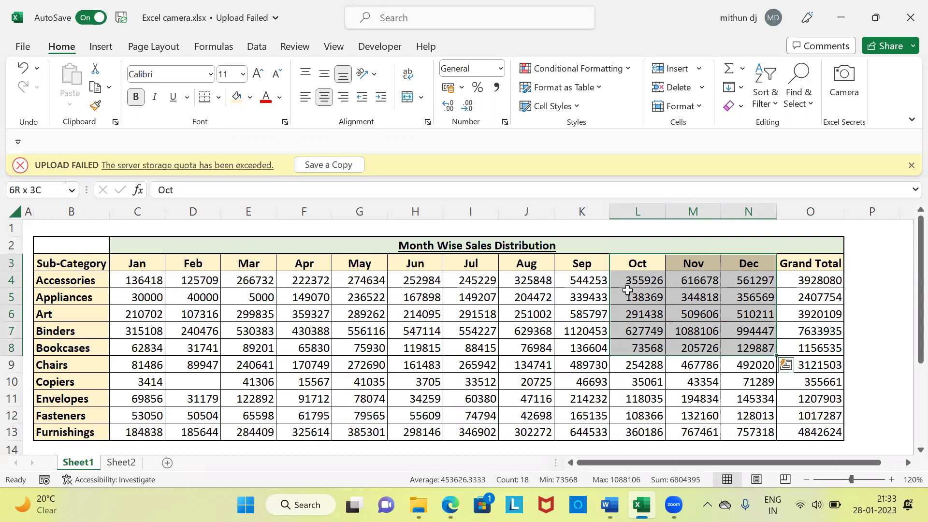
click(846, 85)
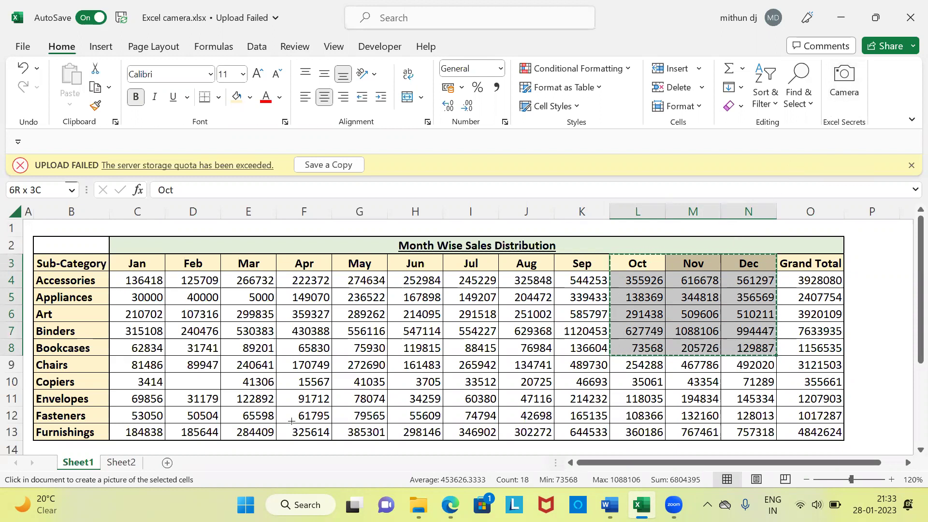
Step: Place the Oct–Dec picture on Sheet2 directly right of the Mar column and enlarge it to about 4.04 by 6.67 cm
click(121, 463)
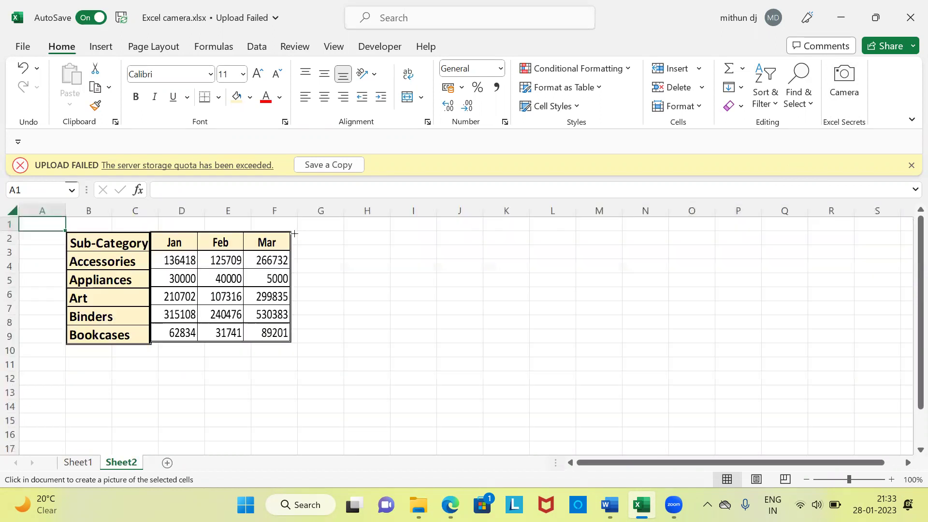
drag(291, 233, 400, 308)
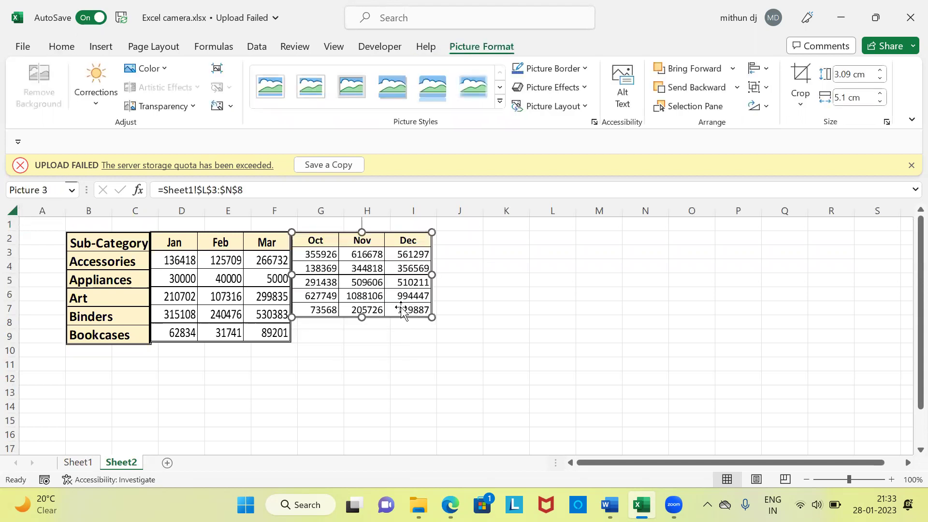
drag(431, 296, 433, 322)
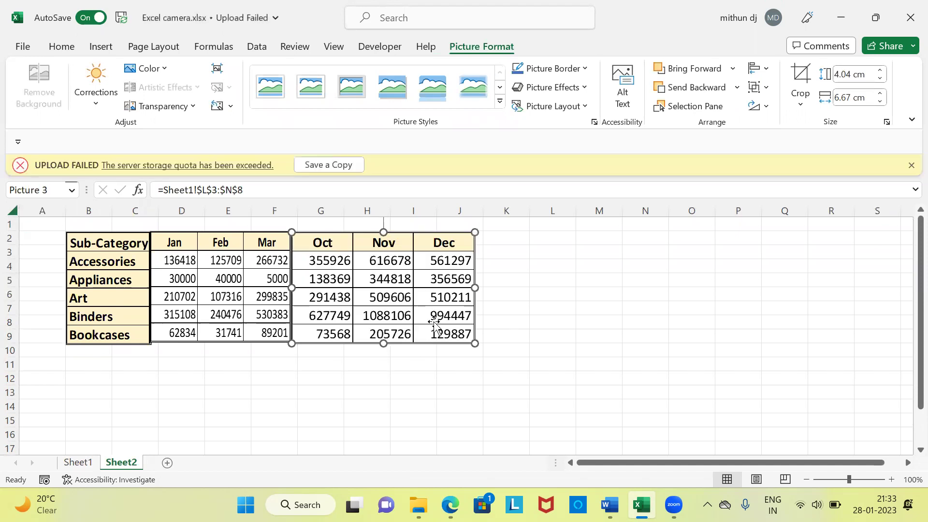
click(28, 230)
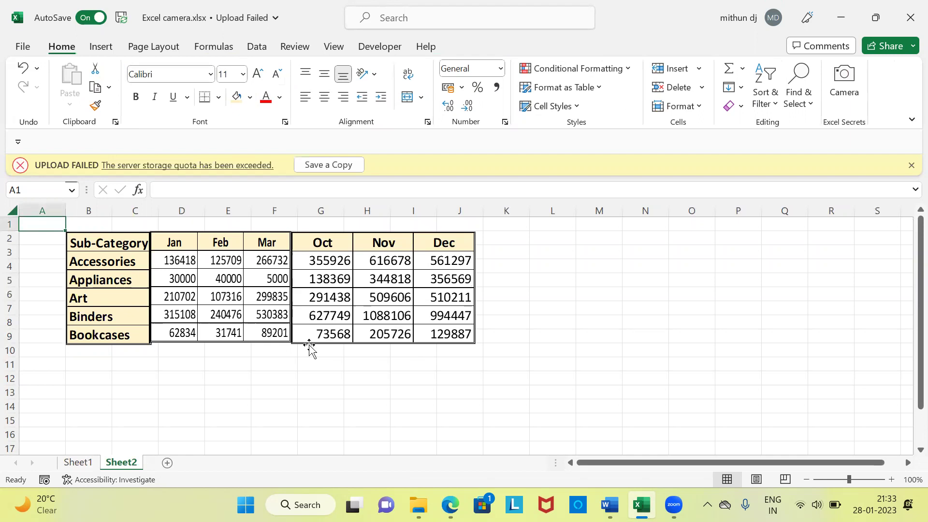
Step: Capture the Grand Total column from its header down to the Bookcases row, cells O3:O8 on Sheet1, with the Camera tool
click(84, 463)
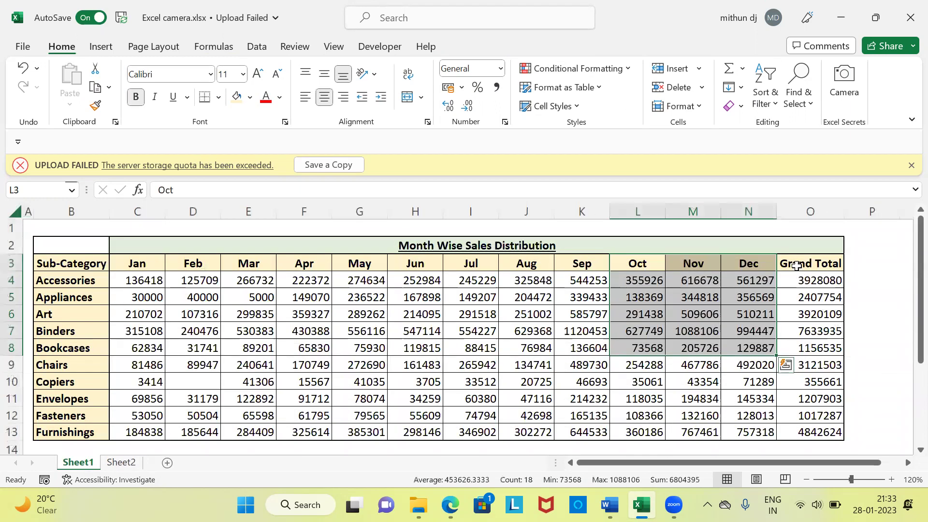
click(797, 267)
drag(802, 333, 802, 349)
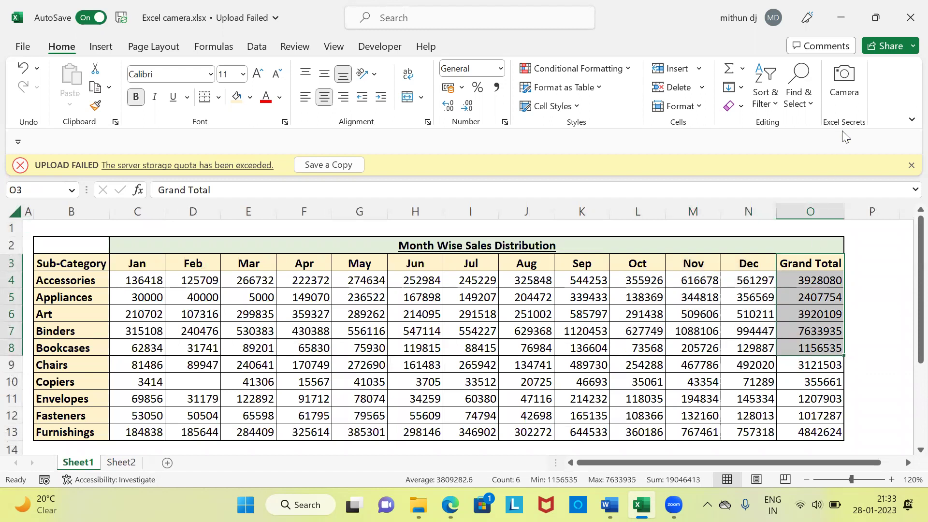
click(849, 87)
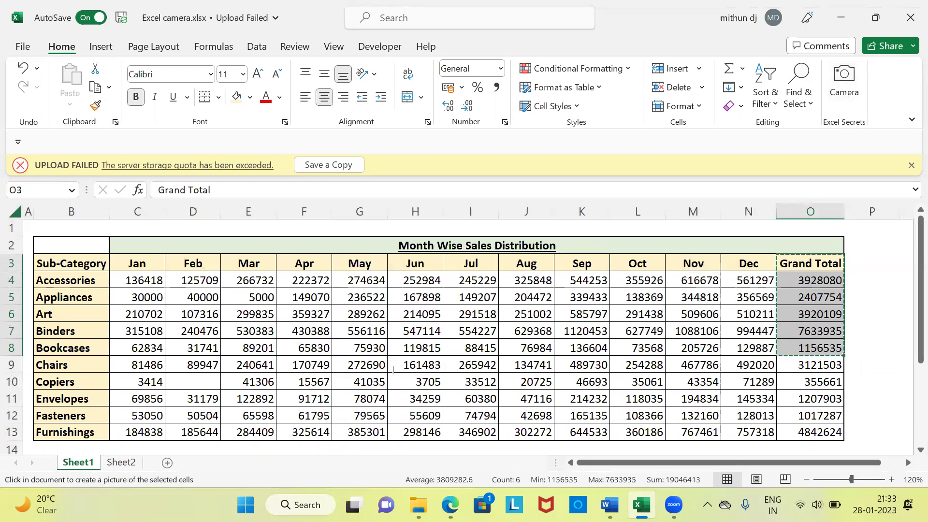
Step: Place the Grand Total picture on Sheet2 directly right of the Dec column, sized about 4.09 by 2.76 cm
click(121, 462)
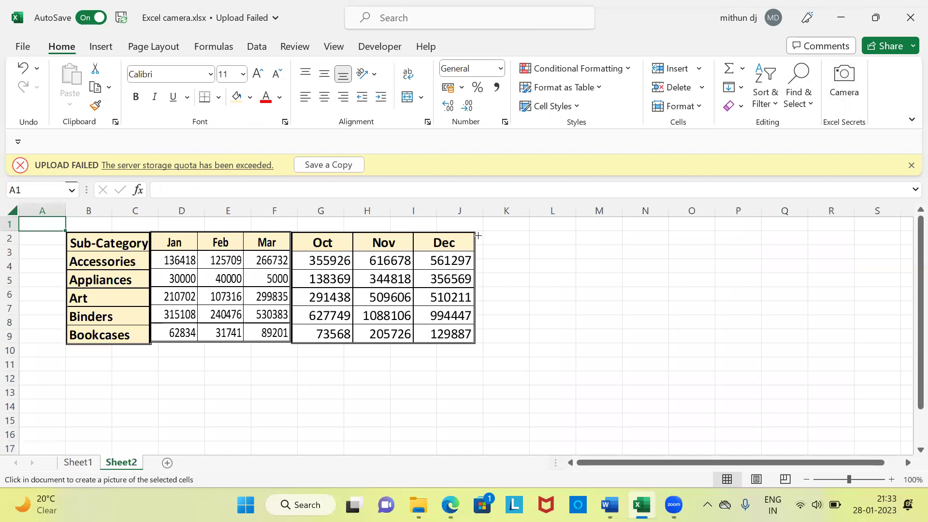
drag(476, 232, 551, 341)
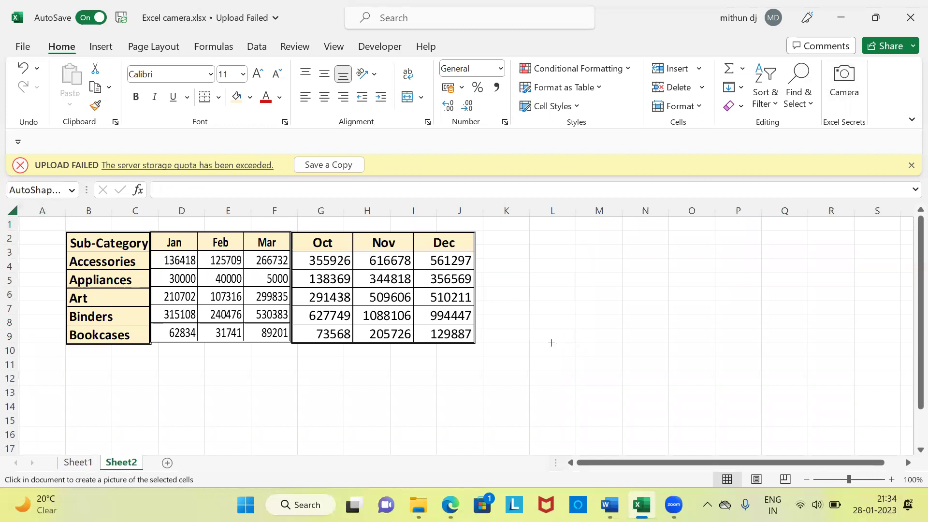
drag(527, 312, 539, 344)
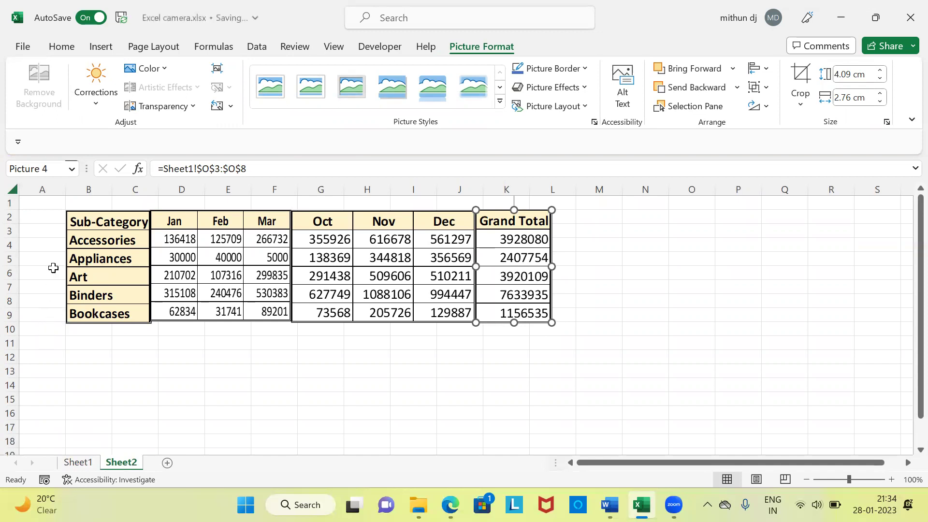
click(40, 223)
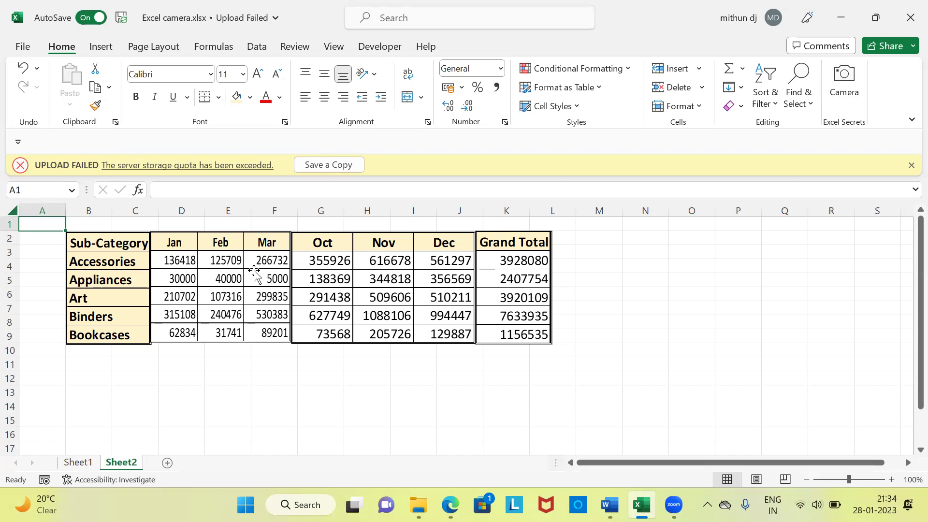
Step: Set the Accessories sales on Sheet1 to 120 for Jan, 200 for Feb and 50 for Mar, in cells C4:E4
click(77, 465)
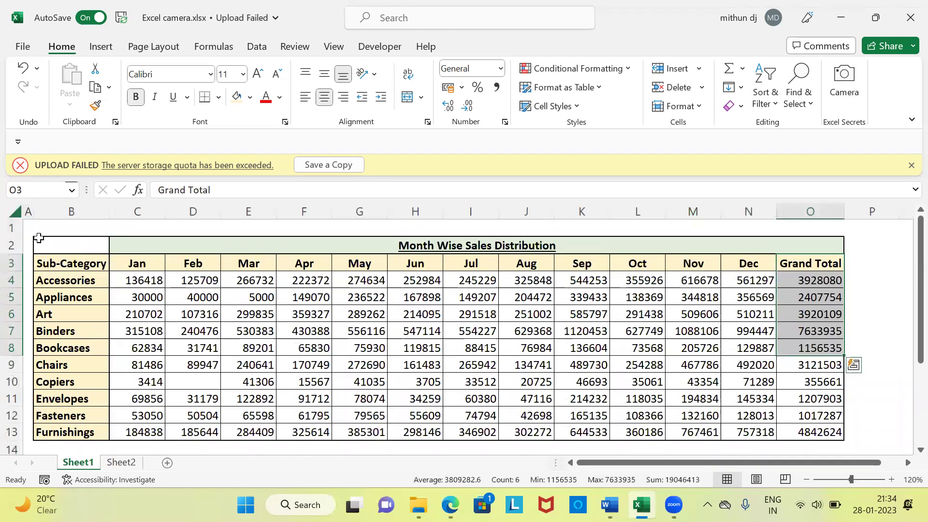
click(30, 230)
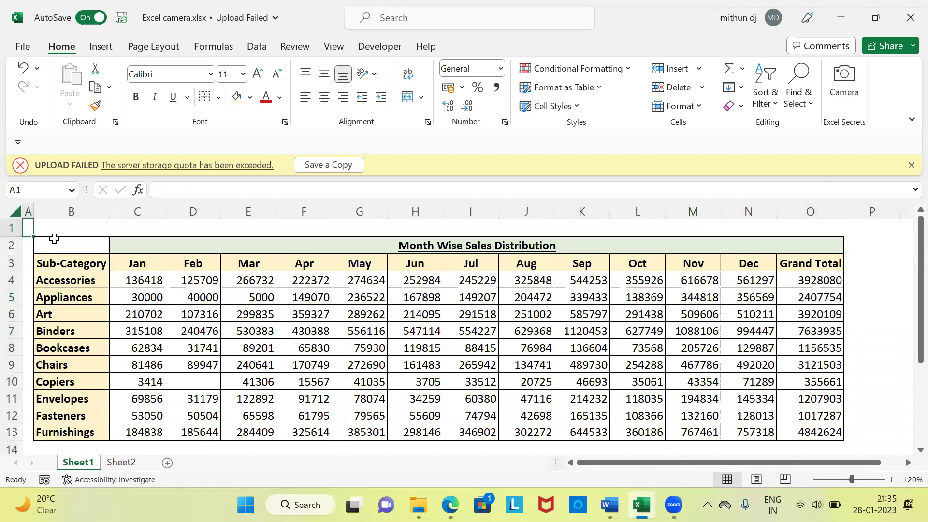
click(129, 281)
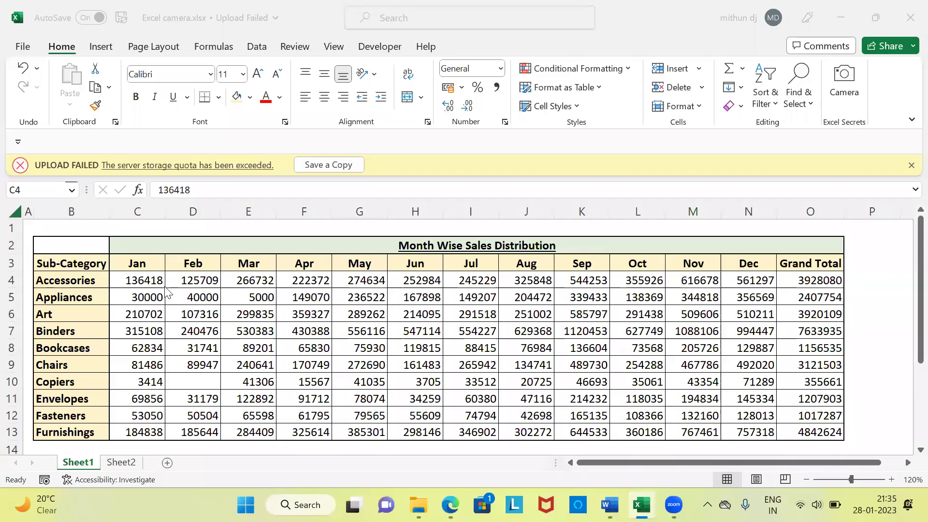
click(150, 281)
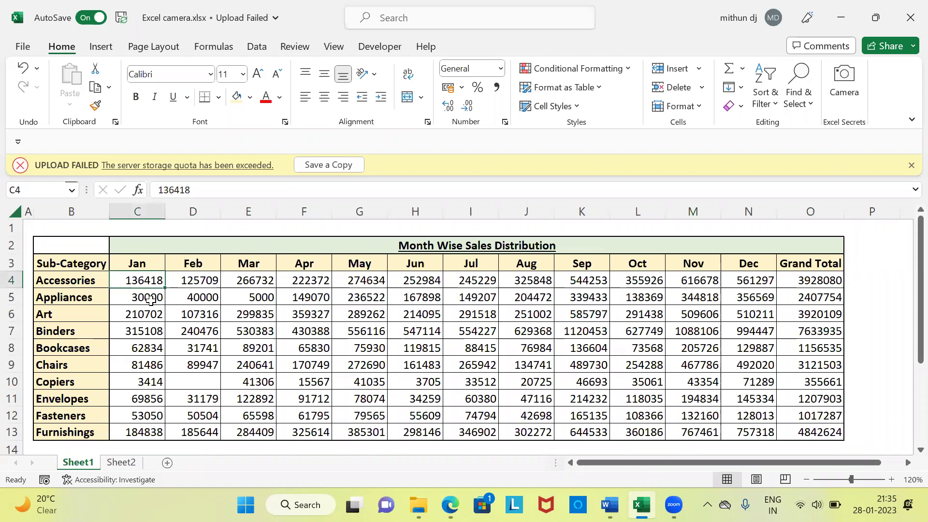
text(120)
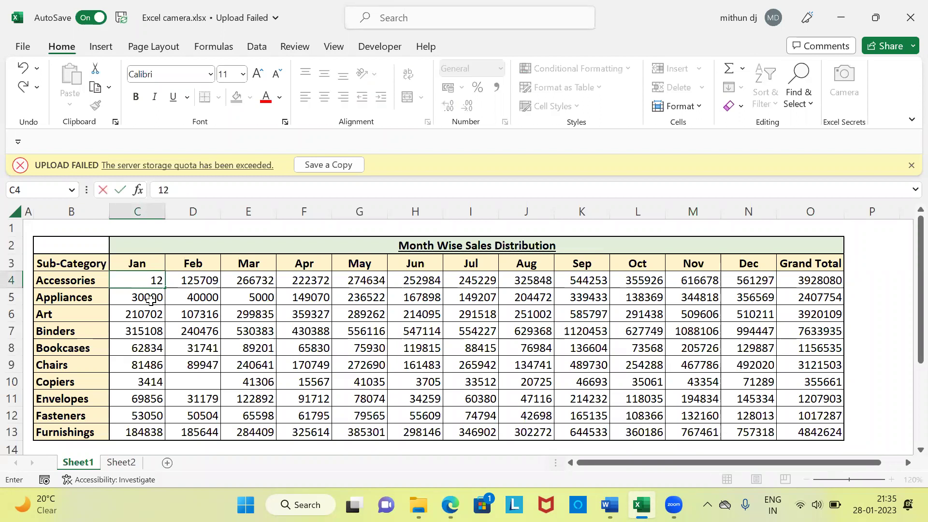
click(191, 281)
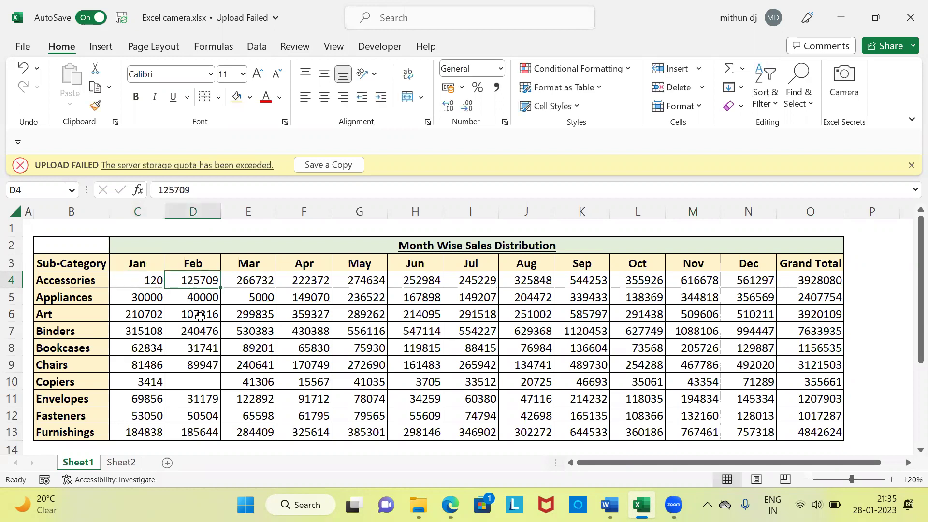
text(200)
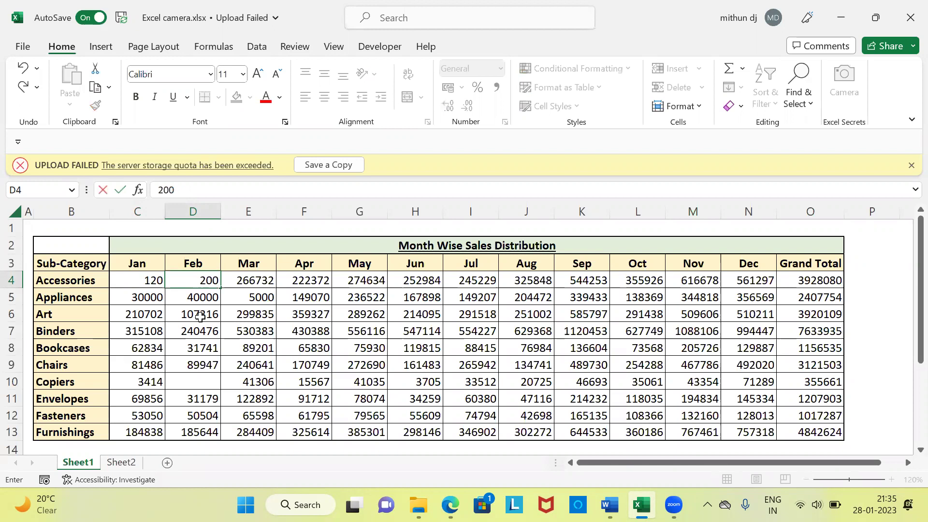
click(269, 282)
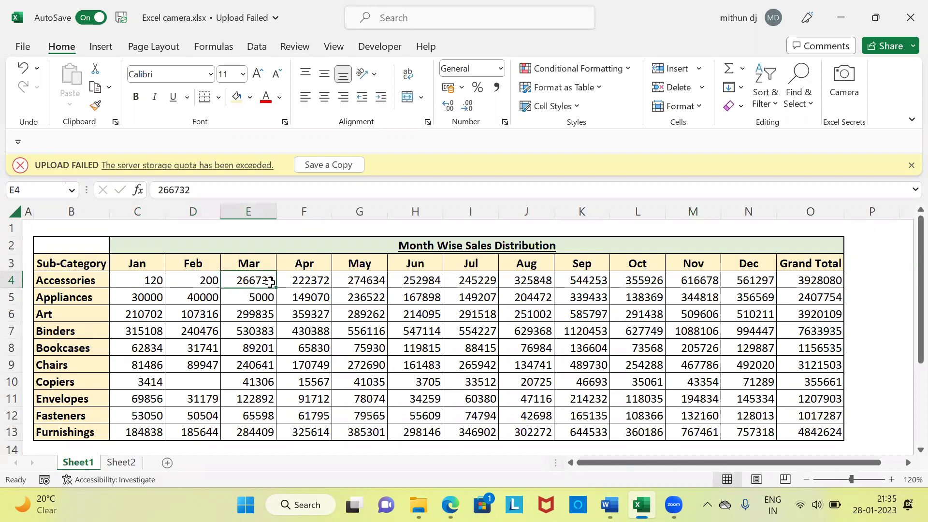
text(50)
click(75, 227)
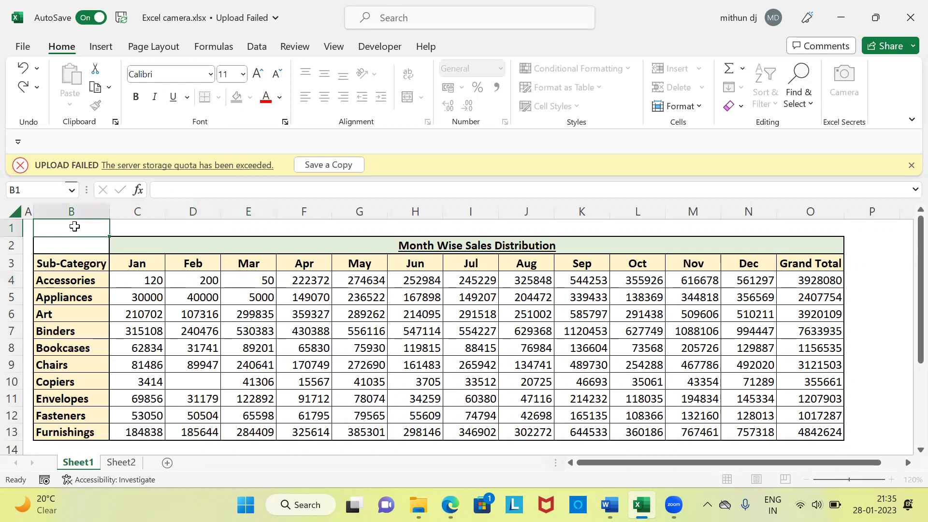
Step: Compare the Accessories Jan to Mar values in C4:E4 on Sheet1 with the linked picture on Sheet2
drag(134, 279, 234, 279)
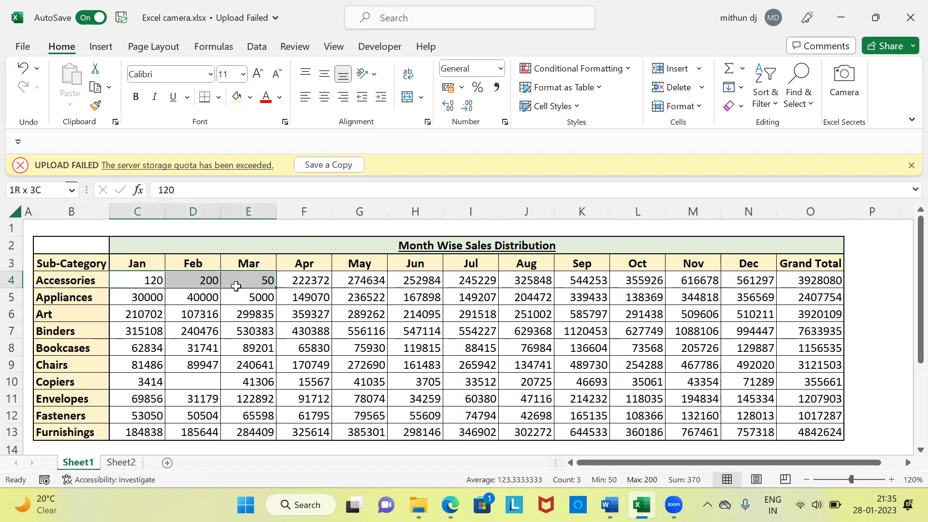
drag(236, 287, 236, 289)
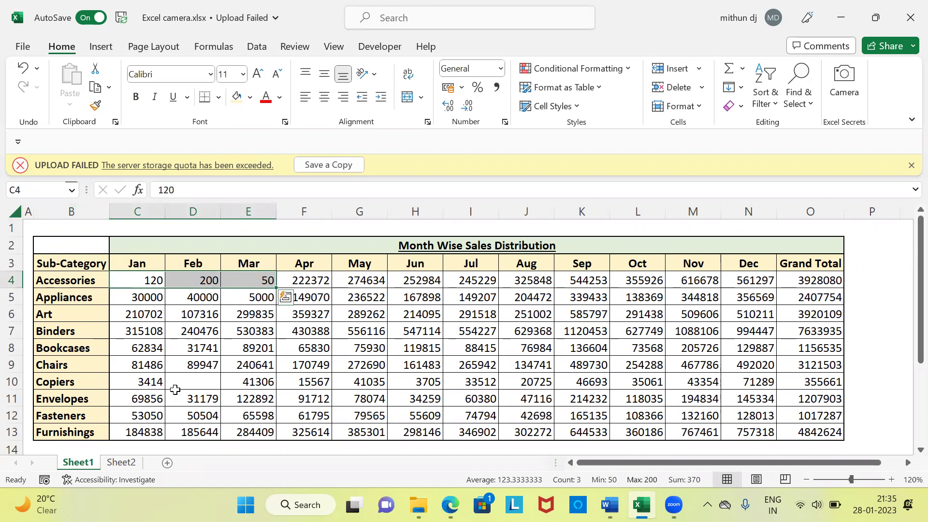
click(127, 463)
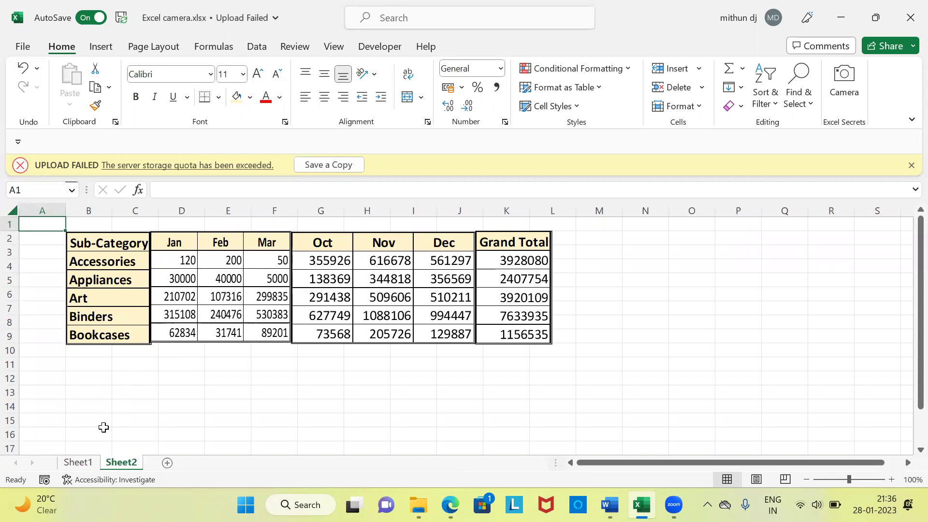
click(79, 462)
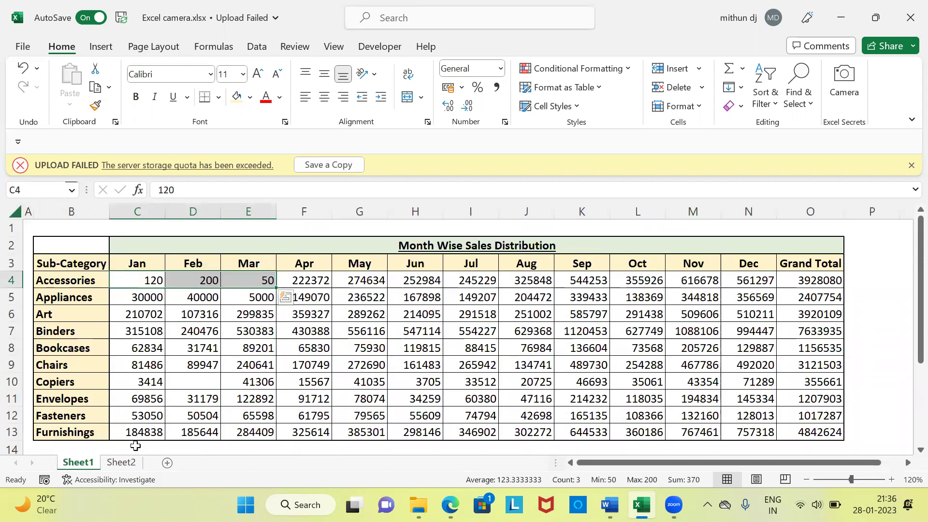
click(128, 463)
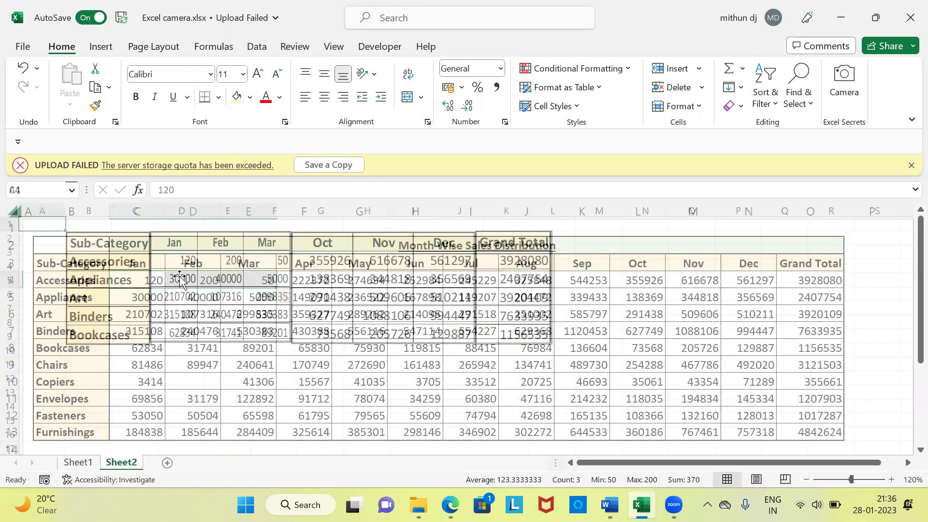